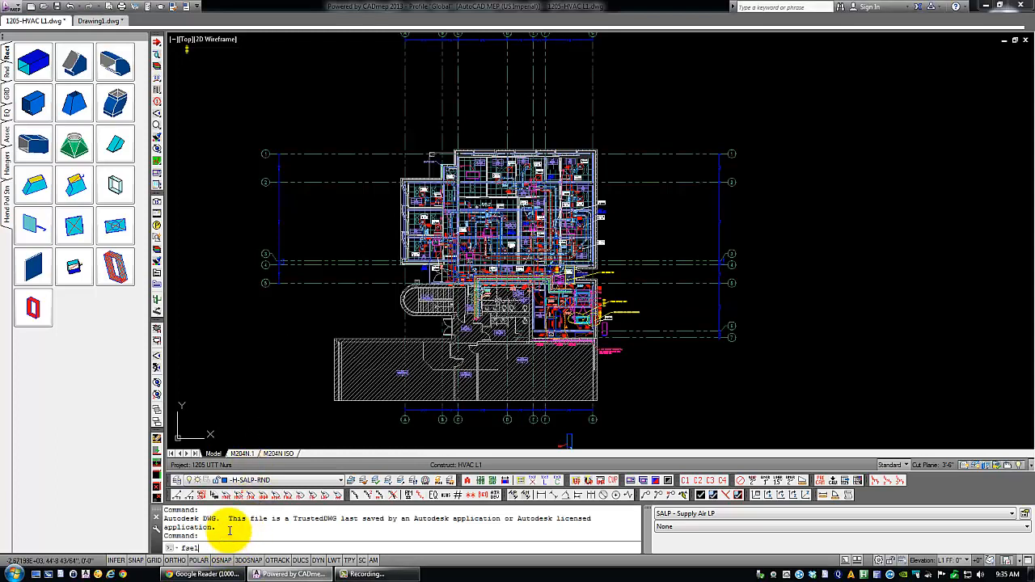
Run fsel to open FABselector and load the properties of the items across the upper part of the floor plan.
{"action": "key", "text": "Return"}
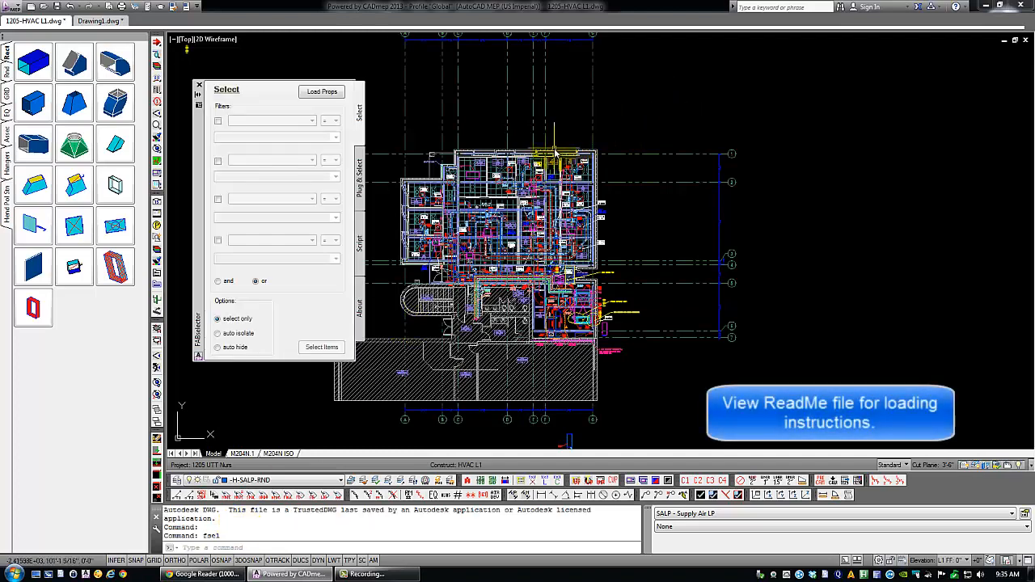
{"action": "middle_click_drag", "start_coordinate": [492, 221], "coordinate": [543, 207]}
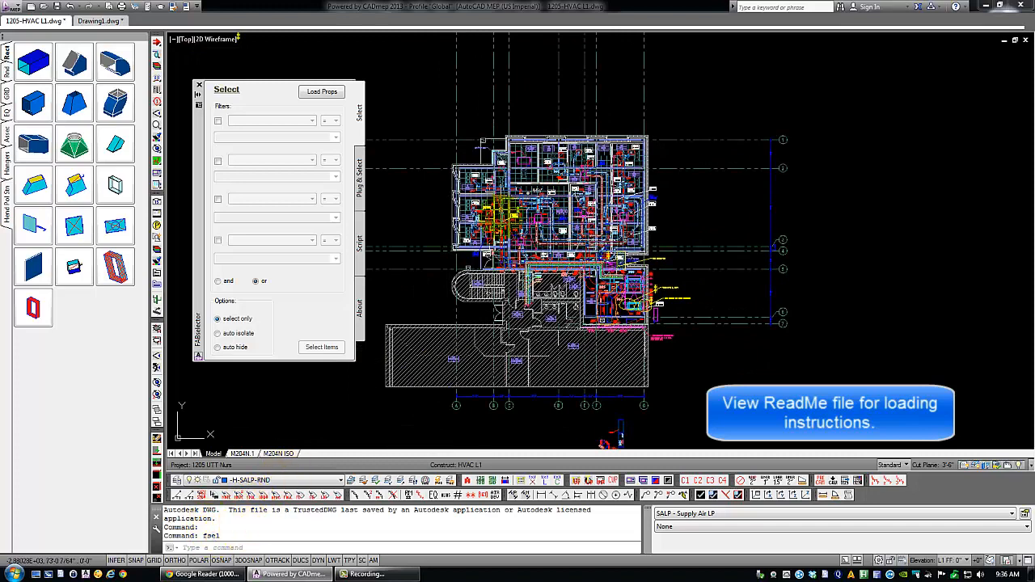
{"action": "middle_click_drag", "start_coordinate": [526, 212], "coordinate": [526, 185]}
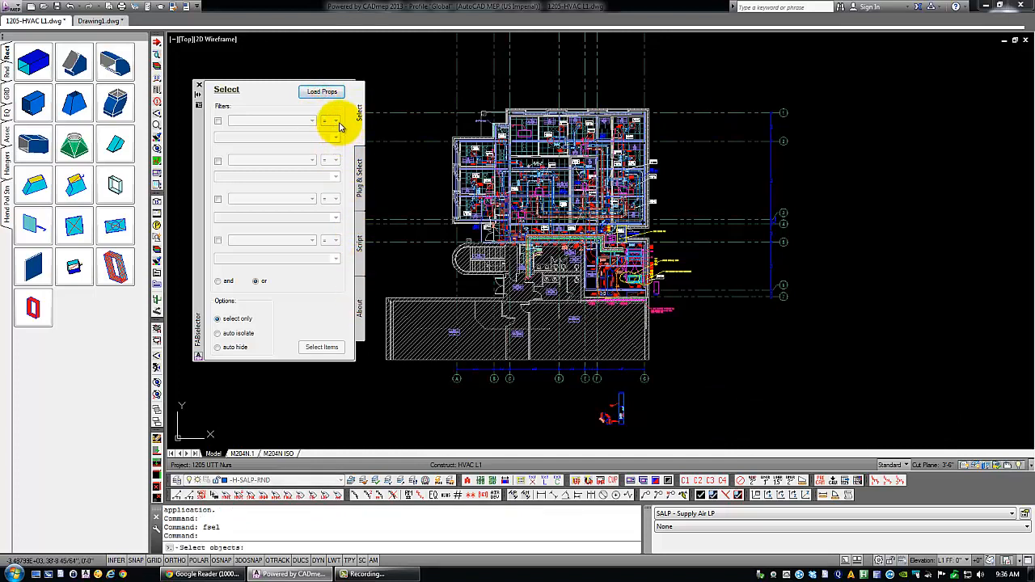
{"action": "left_click", "coordinate": [698, 74]}
{"action": "left_click", "coordinate": [469, 241]}
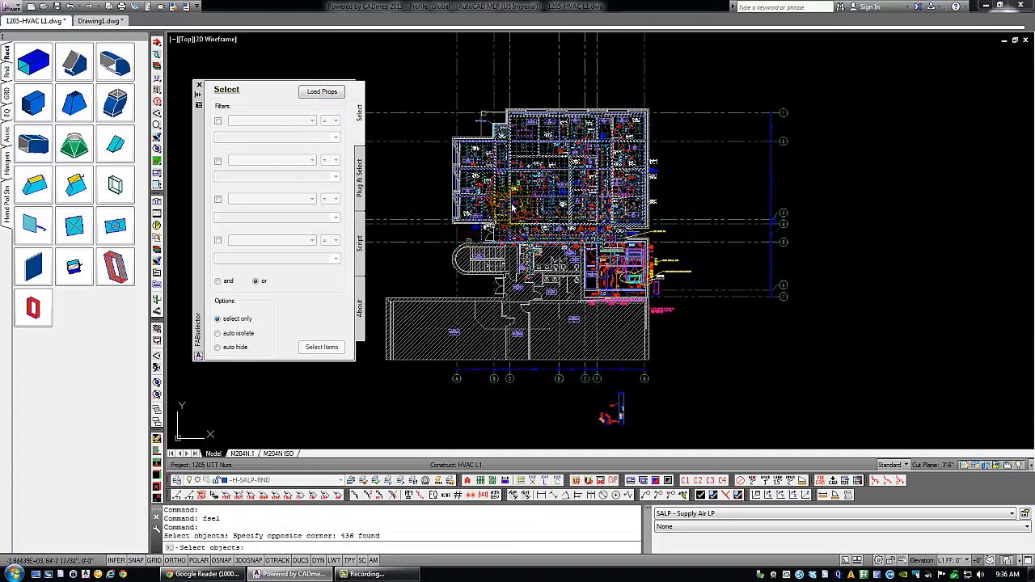
{"action": "key", "text": "Return"}
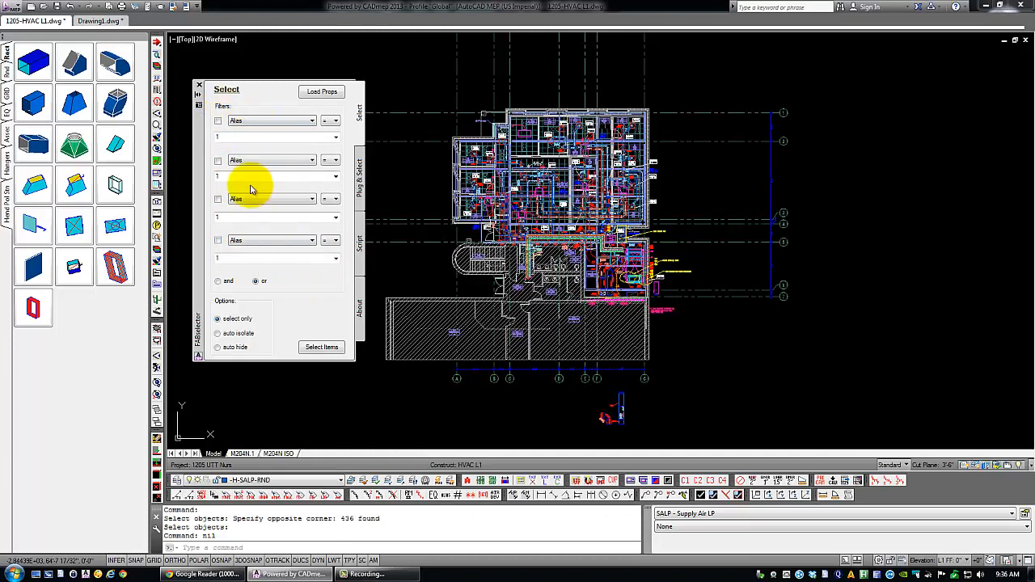
Enable the first two filters on Alias, setting them to VAV 1-1 and VAV 1-6.
{"action": "left_click", "coordinate": [218, 122]}
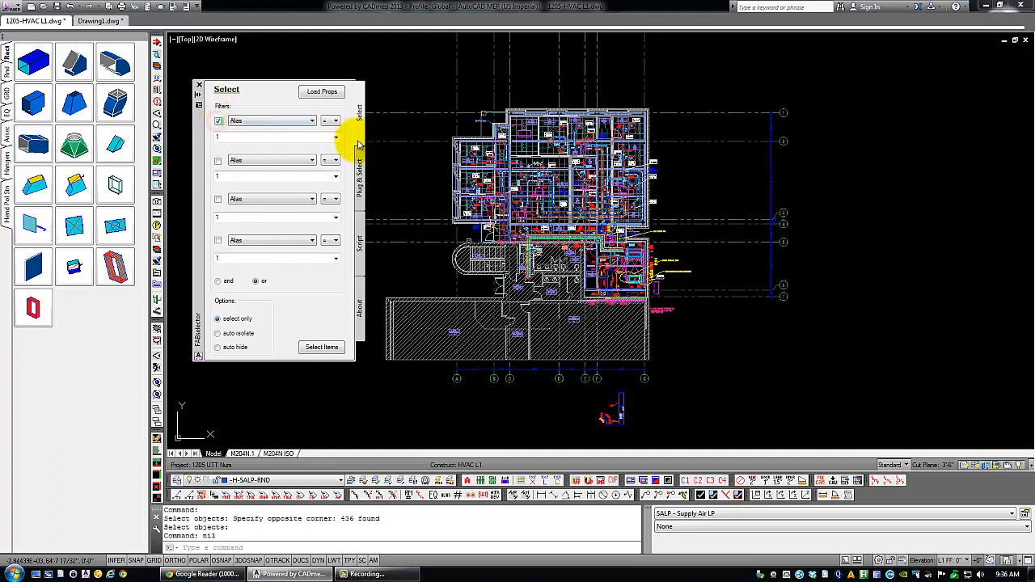
{"action": "left_click", "coordinate": [280, 122]}
{"action": "left_click", "coordinate": [280, 123]}
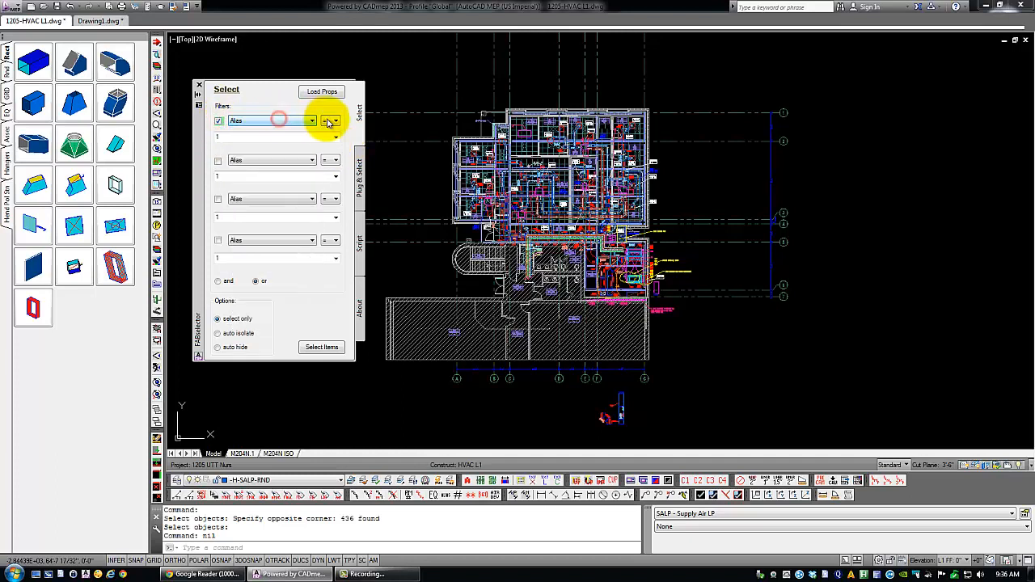
{"action": "left_click", "coordinate": [335, 138]}
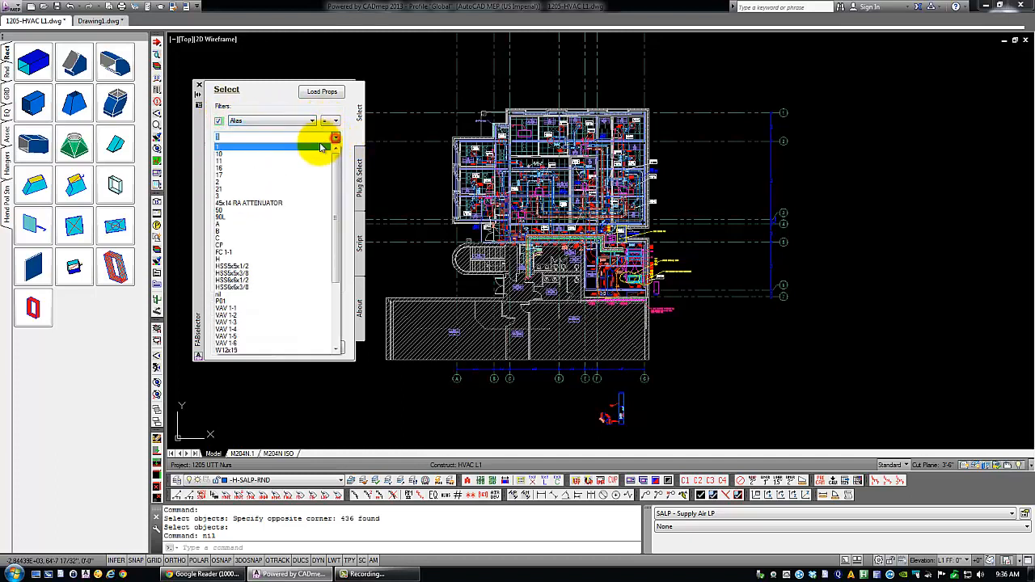
{"action": "left_click", "coordinate": [226, 309]}
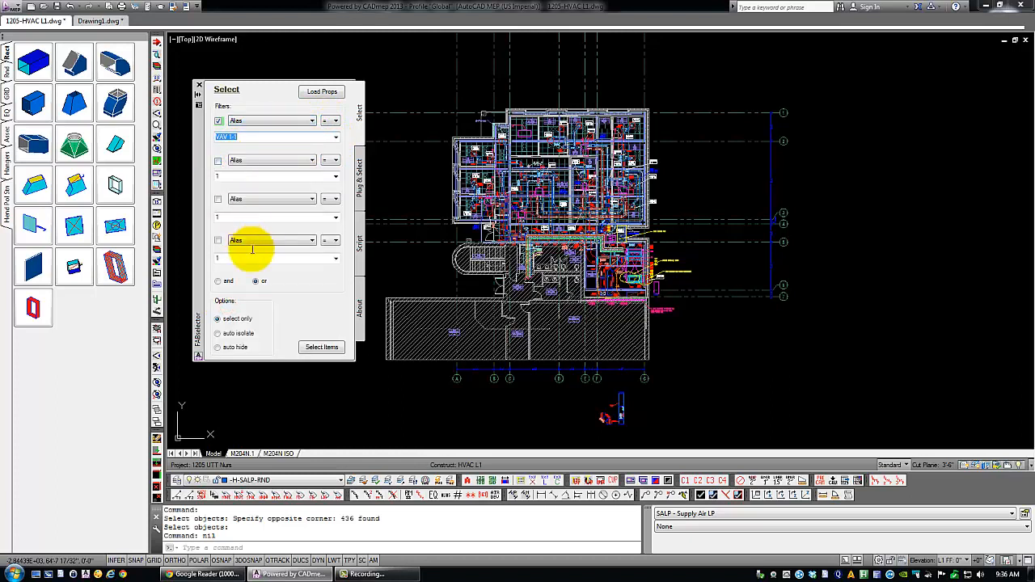
{"action": "left_click", "coordinate": [217, 160]}
{"action": "left_click", "coordinate": [334, 176]}
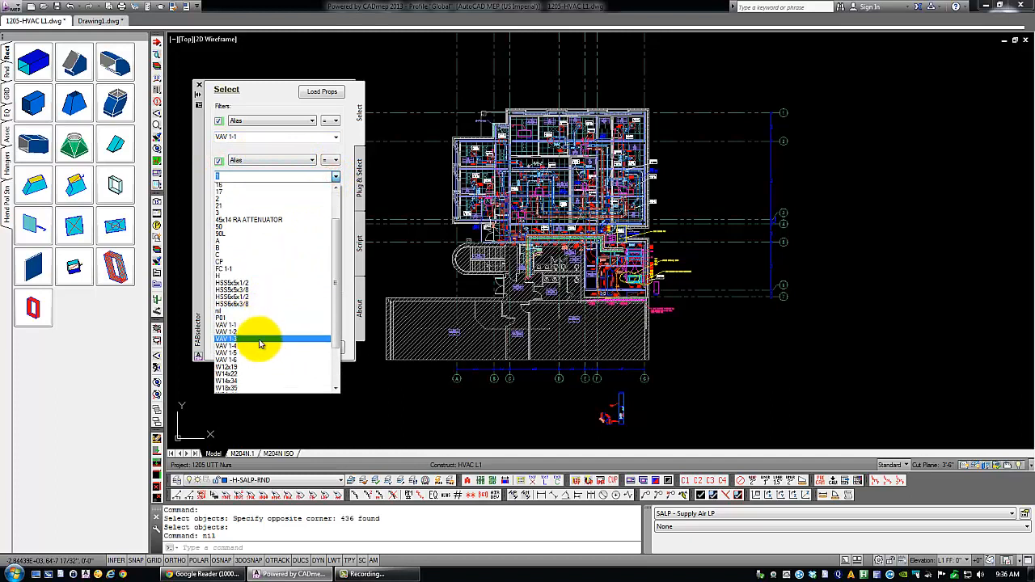
{"action": "left_click", "coordinate": [243, 341]}
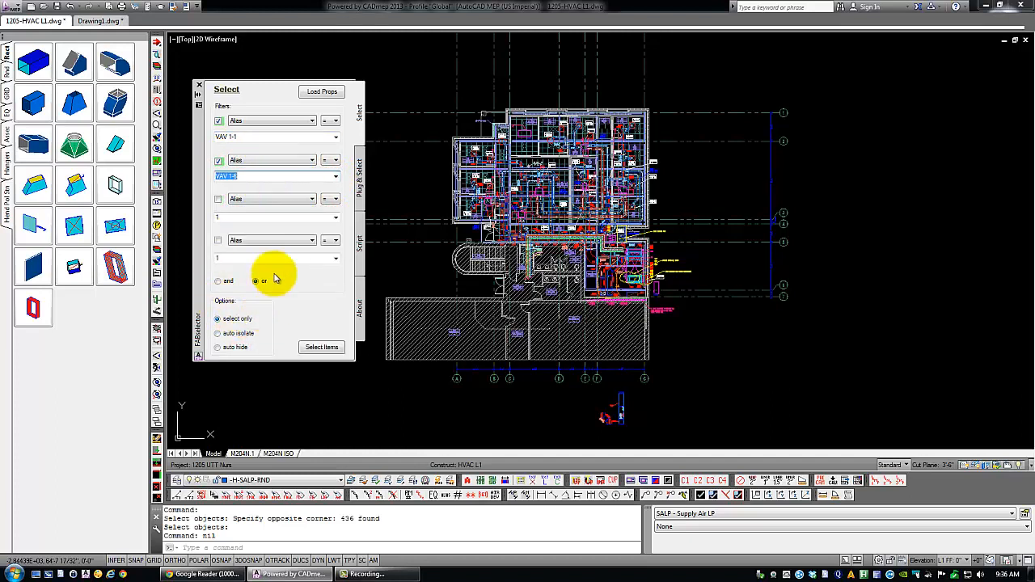
Set the selection option to auto isolate and select the items matching either VAV alias filter.
{"action": "left_click", "coordinate": [220, 334]}
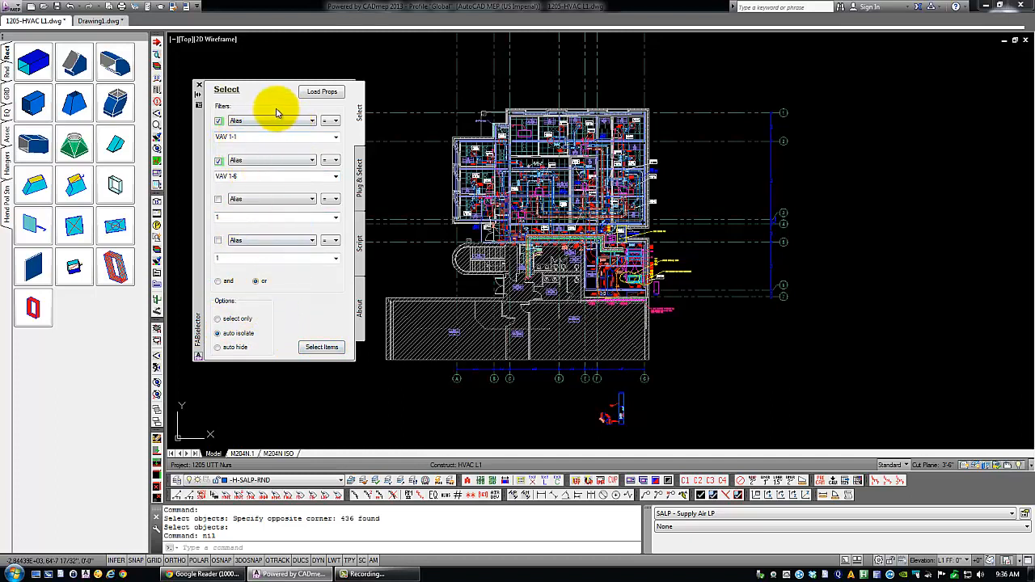
{"action": "left_click", "coordinate": [321, 347]}
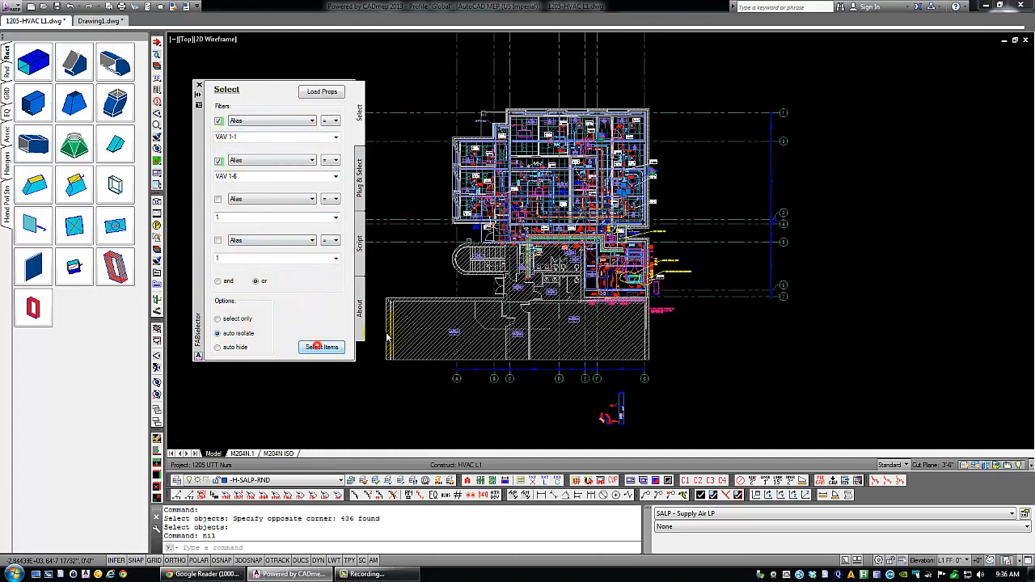
{"action": "scroll", "coordinate": [603, 159], "scroll_direction": "up", "scroll_amount": 5}
{"action": "scroll", "coordinate": [597, 154], "scroll_direction": "up", "scroll_amount": 3}
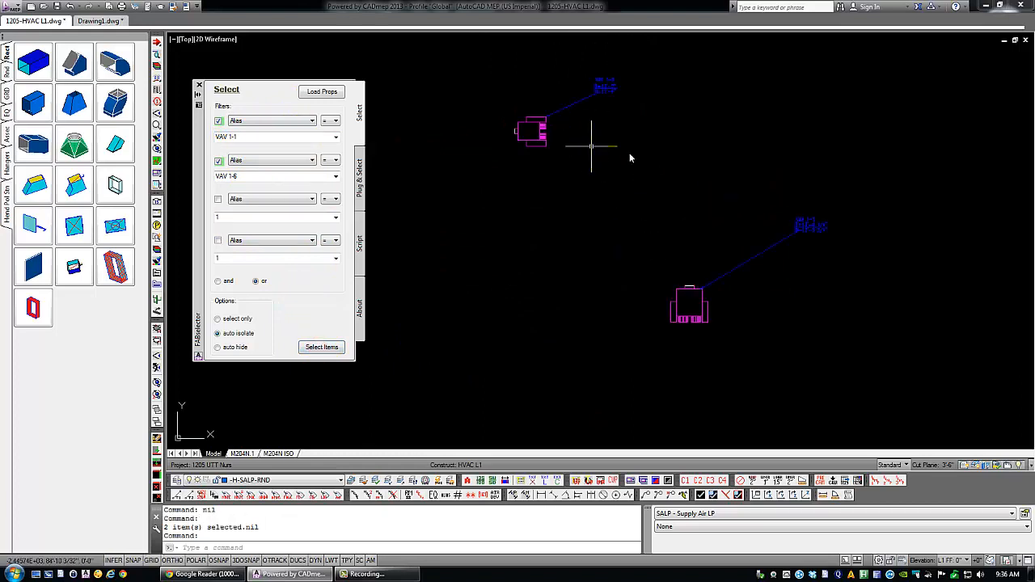
{"action": "middle_click_drag", "start_coordinate": [676, 134], "coordinate": [661, 190]}
{"action": "scroll", "coordinate": [602, 195], "scroll_direction": "down", "scroll_amount": 3}
{"action": "middle_click_drag", "start_coordinate": [630, 244], "coordinate": [584, 183]}
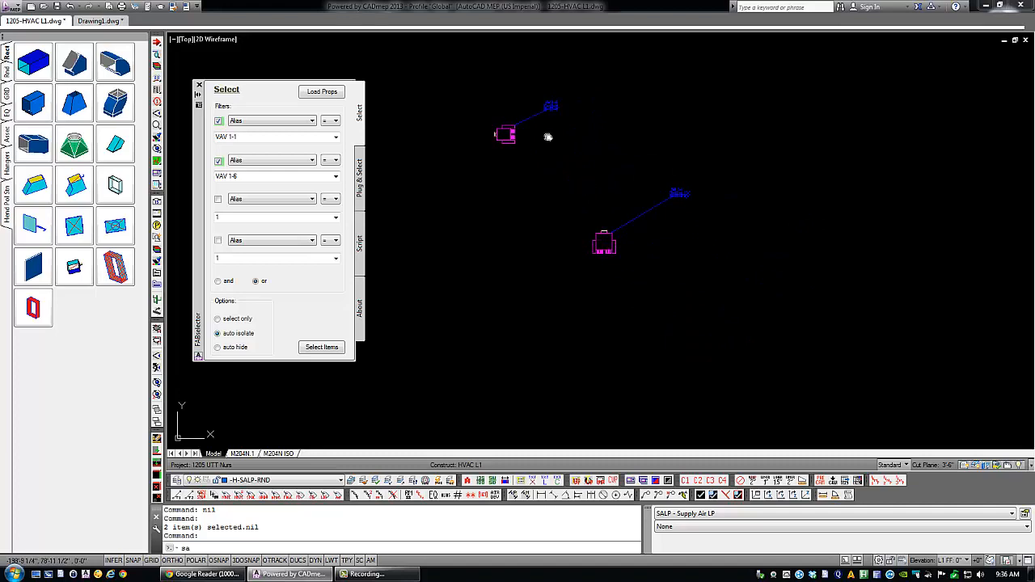
Show all hidden objects of the floor plan again with the sa command.
{"action": "key", "text": "Return"}
{"action": "scroll", "coordinate": [525, 148], "scroll_direction": "down", "scroll_amount": 5}
{"action": "middle_click_drag", "start_coordinate": [465, 169], "coordinate": [597, 141]}
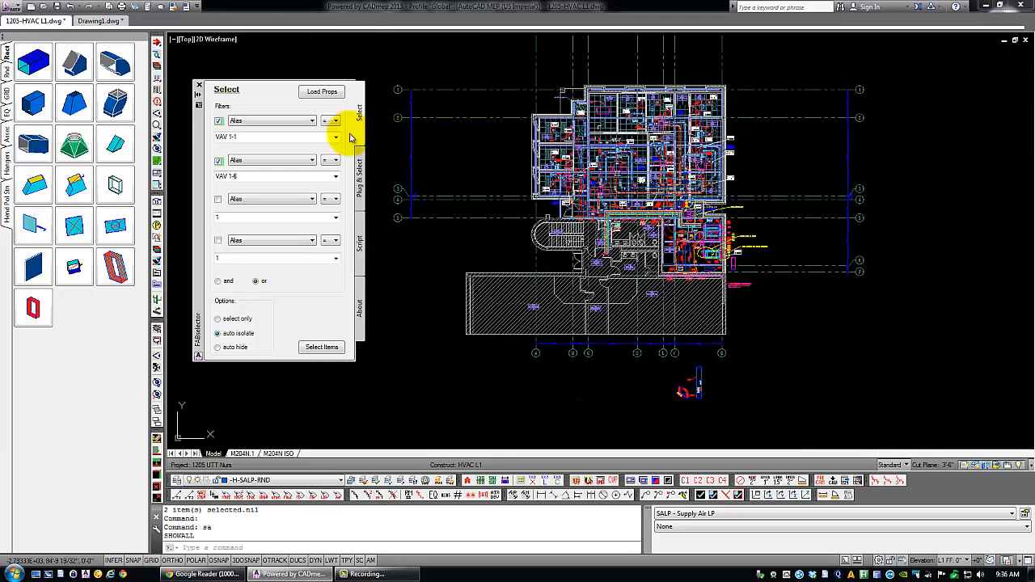
Turn off the second filter and set the first filter to Filename equal to *elb*.
{"action": "left_click", "coordinate": [275, 120]}
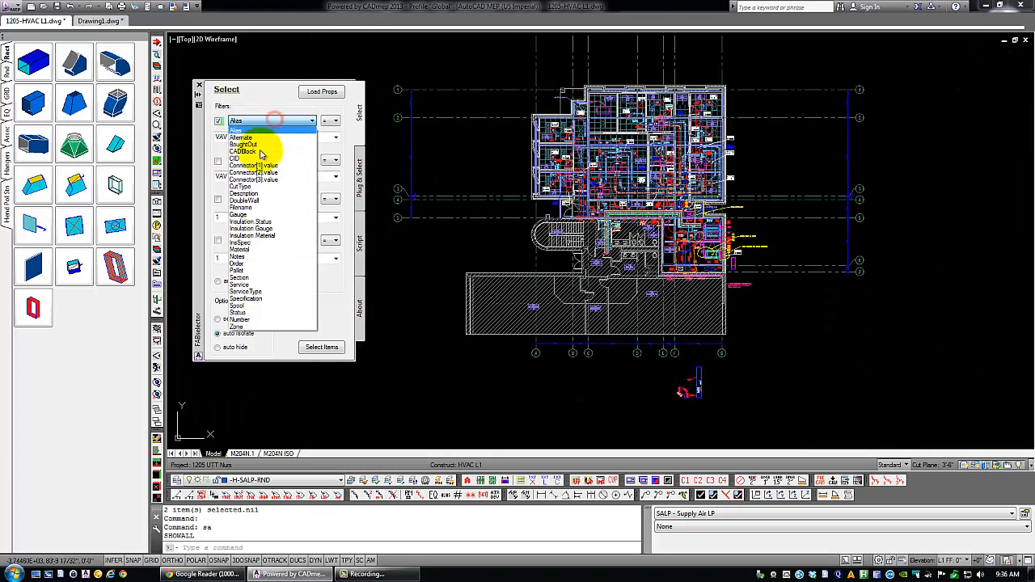
{"action": "left_click", "coordinate": [251, 207]}
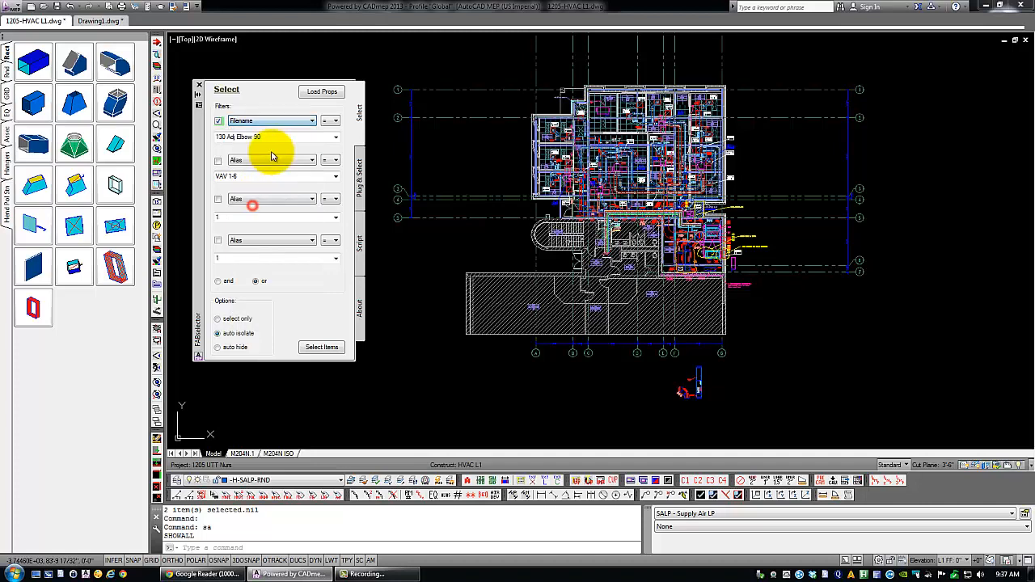
{"action": "left_click", "coordinate": [334, 138]}
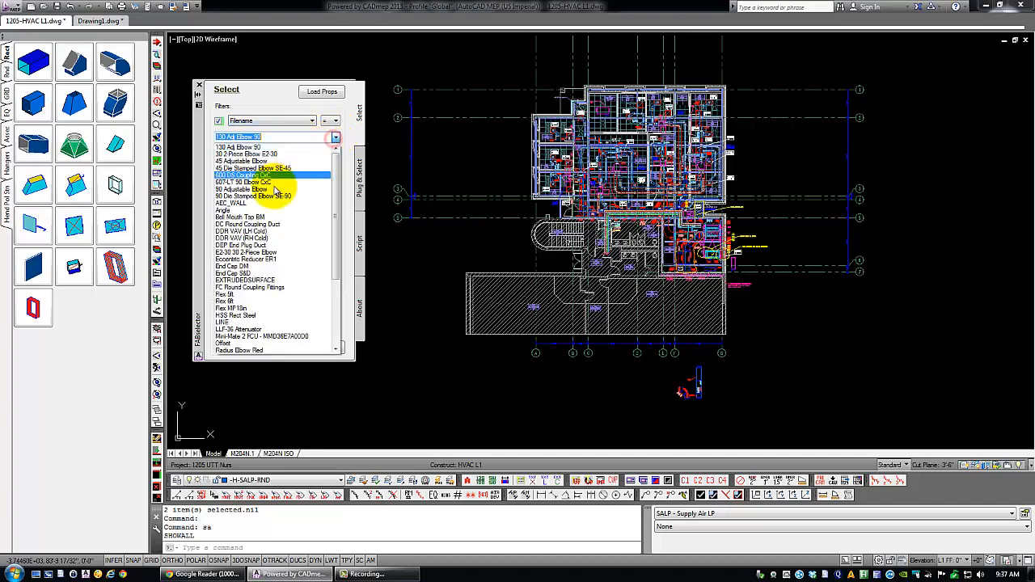
{"action": "left_click", "coordinate": [284, 138]}
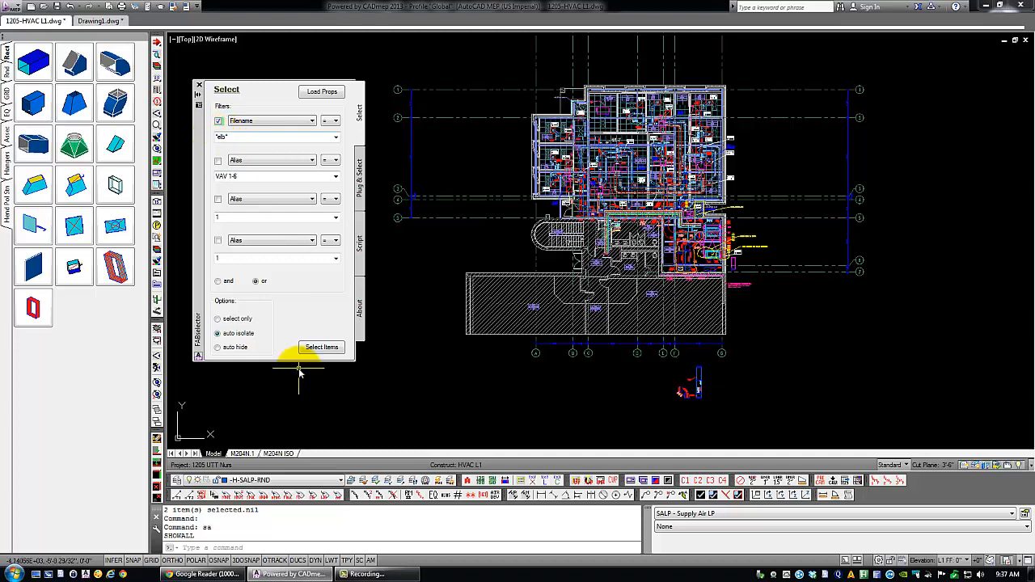
Isolate the items matching the elbow filename filter, and restore the display of all objects.
{"action": "left_click", "coordinate": [321, 347]}
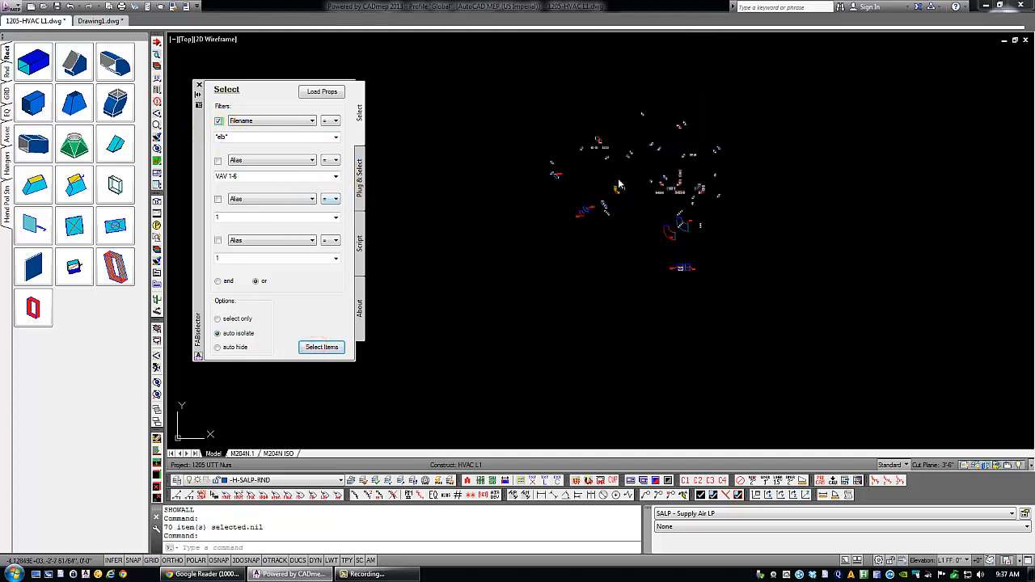
{"action": "scroll", "coordinate": [663, 166], "scroll_direction": "up", "scroll_amount": 3}
{"action": "scroll", "coordinate": [697, 167], "scroll_direction": "down", "scroll_amount": 2}
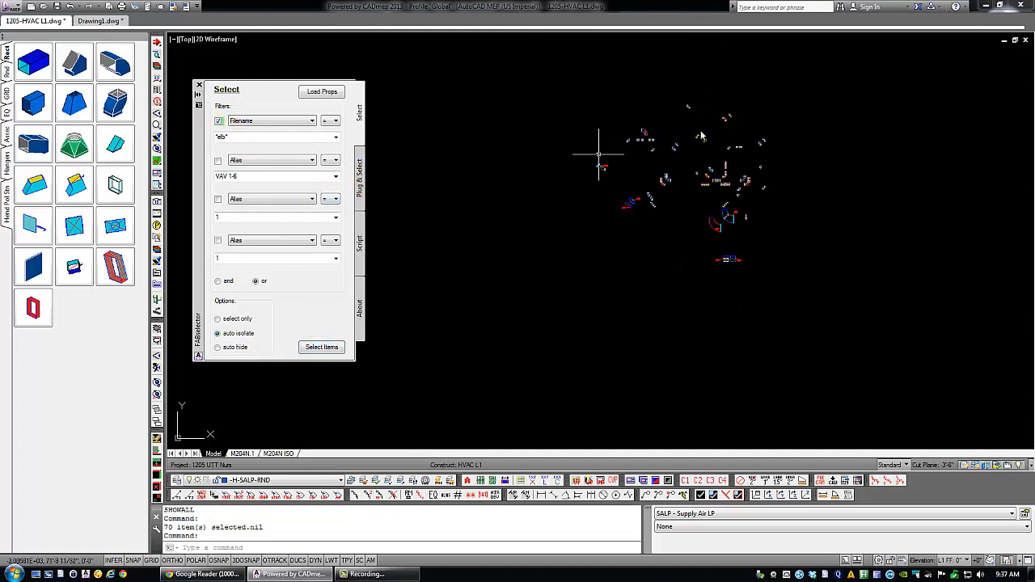
{"action": "key", "text": "Return"}
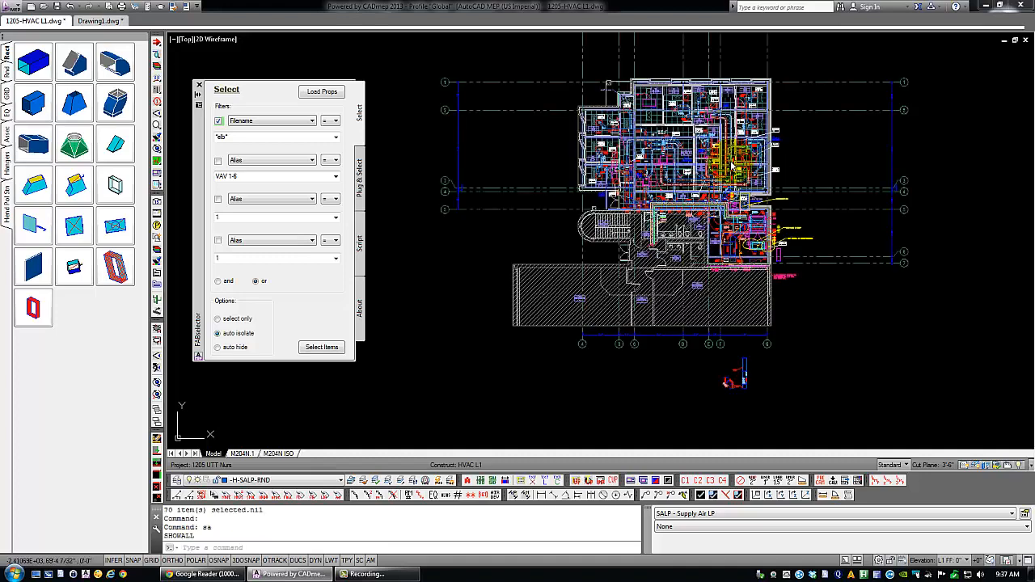
In Plug & Select, choose Seams as the data to get and load the properties of the floor plan items.
{"action": "left_click", "coordinate": [361, 168]}
{"action": "left_click", "coordinate": [320, 95]}
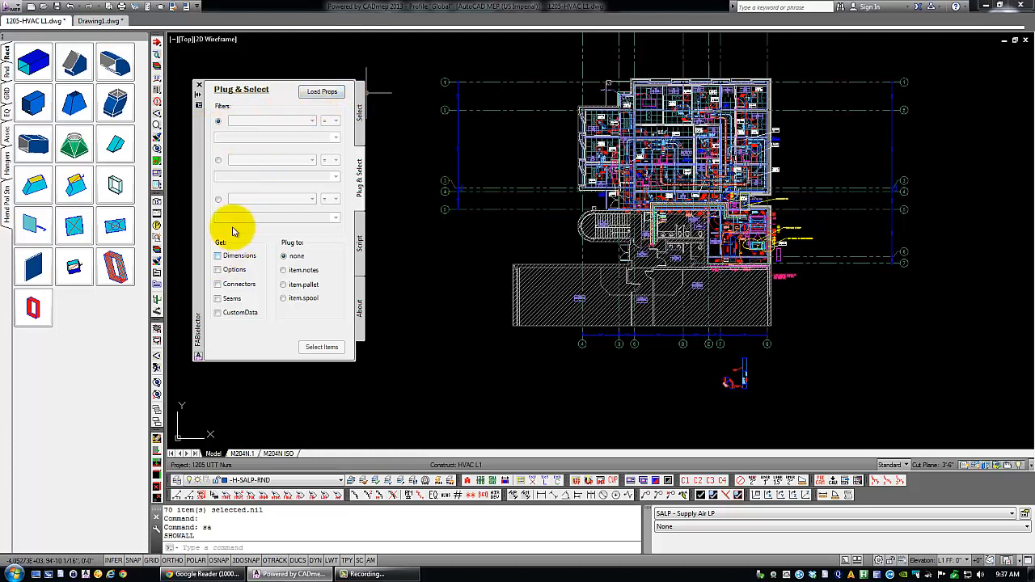
{"action": "left_click", "coordinate": [218, 299]}
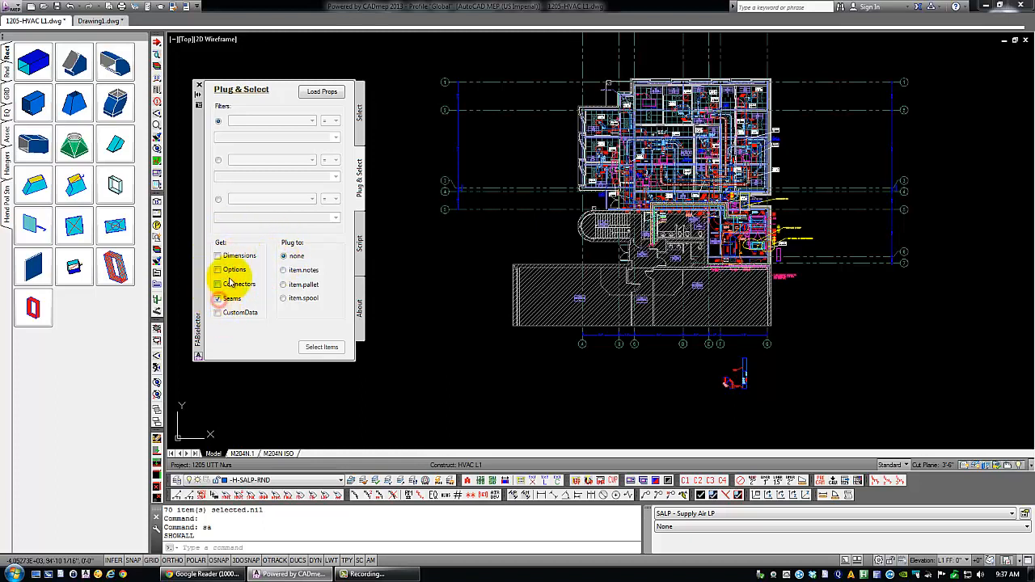
{"action": "left_click", "coordinate": [314, 94]}
{"action": "left_click", "coordinate": [563, 215]}
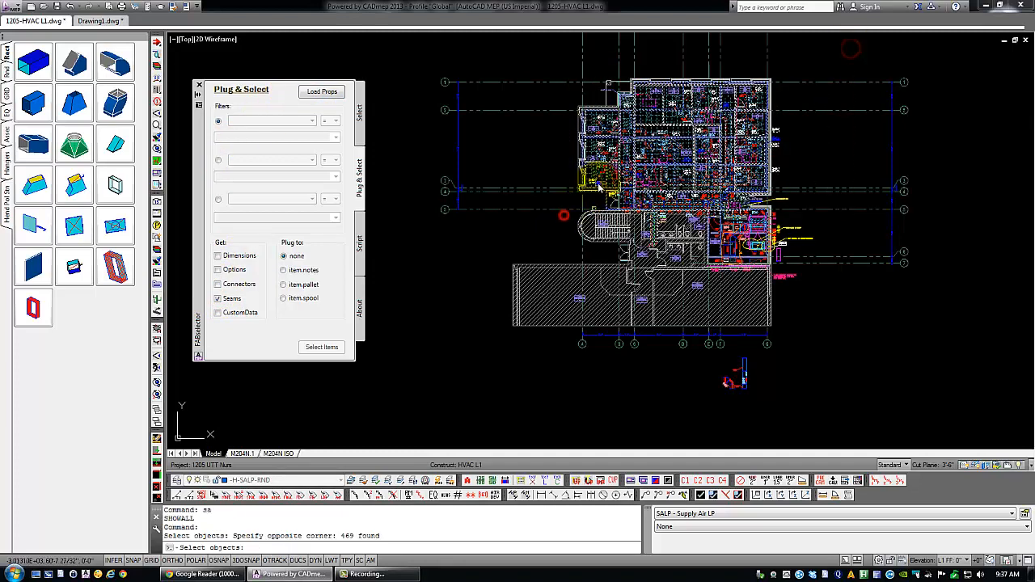
{"action": "key", "text": "Return"}
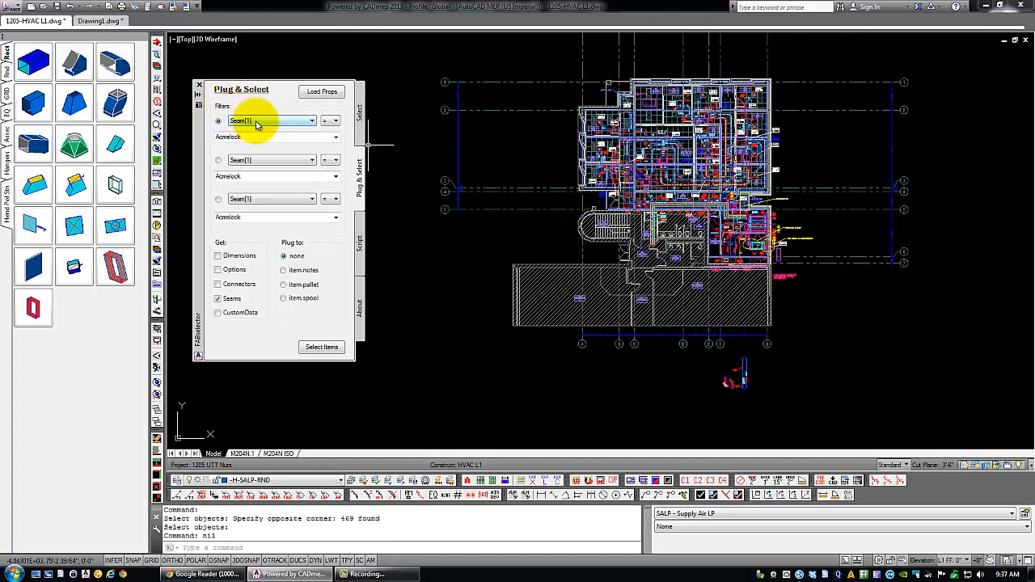
Set the first Plug & Select filter to Seam[1] equal to S-Pitts, with item.pallet as the plug target.
{"action": "left_click", "coordinate": [259, 124]}
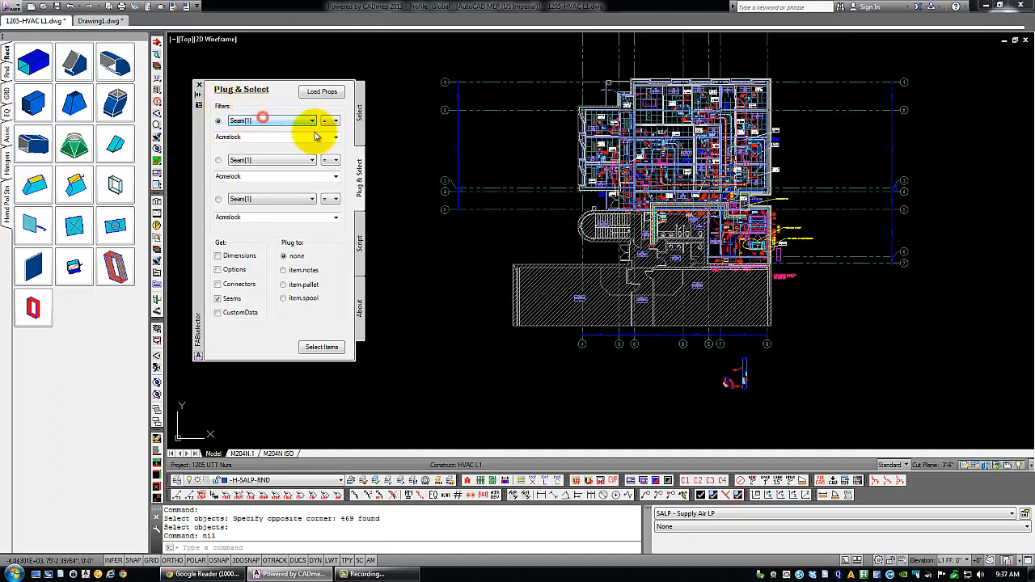
{"action": "left_click", "coordinate": [336, 137]}
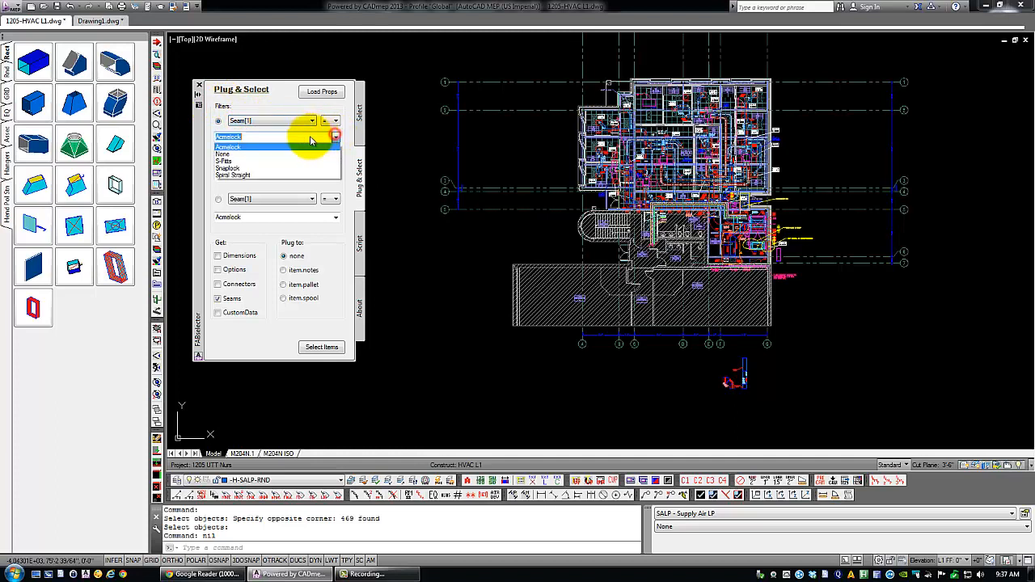
{"action": "left_click", "coordinate": [239, 163]}
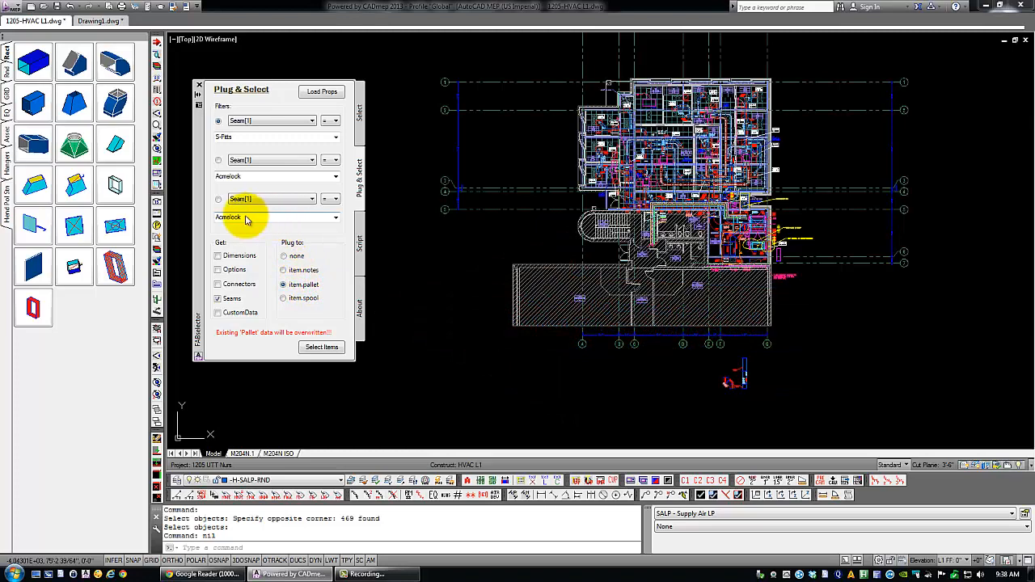
Select the S-Pitts seam items from the whole building plan and isolate them in the view.
{"action": "left_click", "coordinate": [316, 348]}
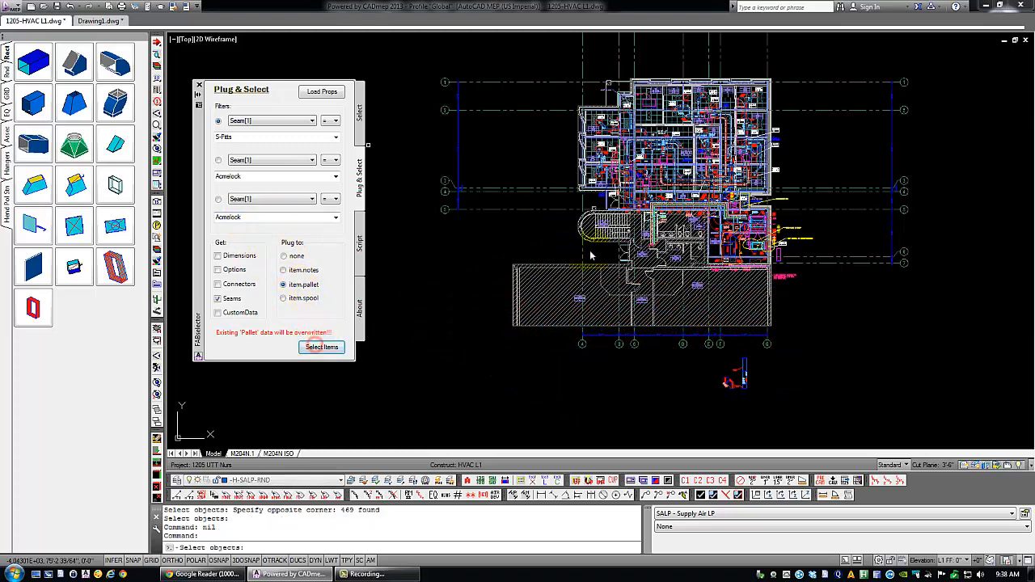
{"action": "scroll", "coordinate": [654, 239], "scroll_direction": "down", "scroll_amount": 3}
{"action": "left_click", "coordinate": [762, 106]}
{"action": "left_click", "coordinate": [539, 294]}
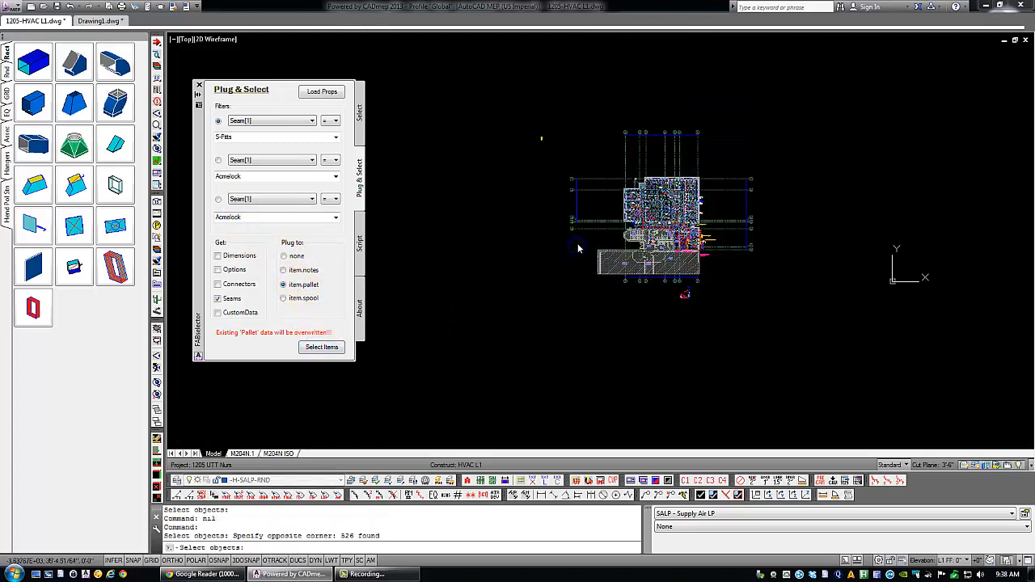
{"action": "key", "text": "Return"}
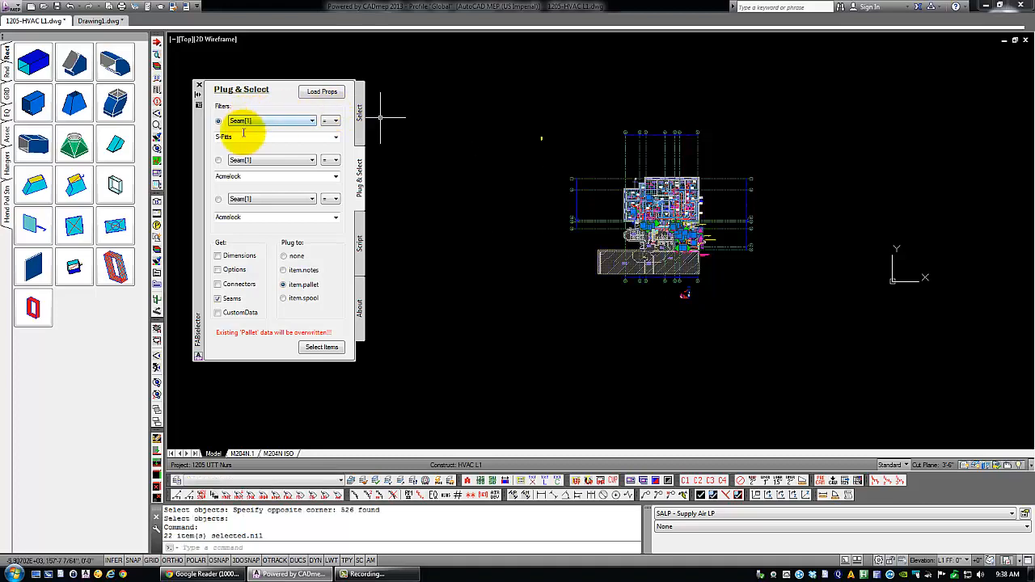
{"action": "scroll", "coordinate": [698, 222], "scroll_direction": "up", "scroll_amount": 3}
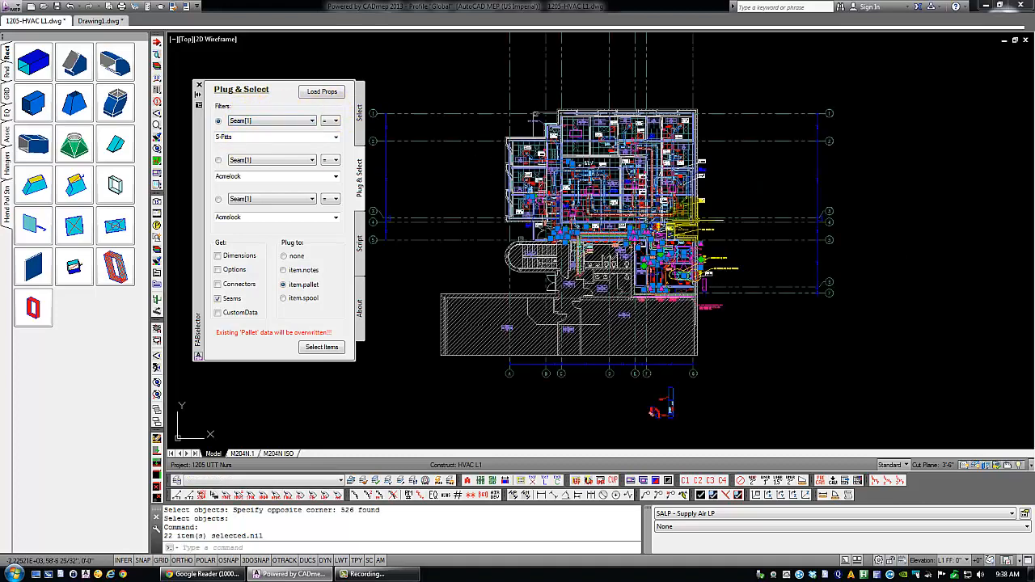
{"action": "left_click", "coordinate": [157, 327]}
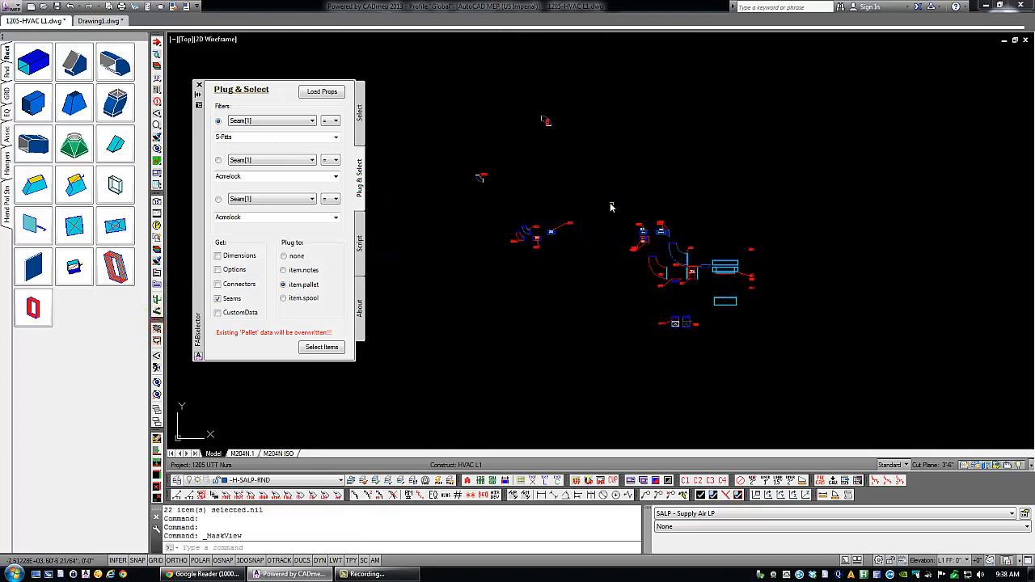
Inspect the isolated S-Pitts seam items and restore the display of all objects with SHOWALL.
{"action": "scroll", "coordinate": [611, 207], "scroll_direction": "up", "scroll_amount": 2}
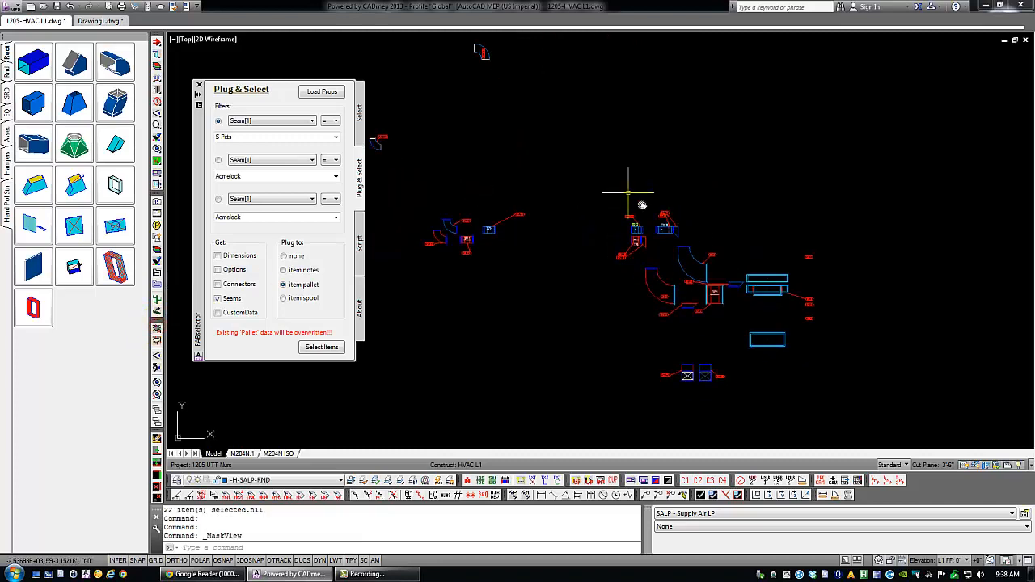
{"action": "scroll", "coordinate": [634, 190], "scroll_direction": "down", "scroll_amount": 2}
{"action": "middle_click_drag", "start_coordinate": [660, 235], "coordinate": [650, 219]}
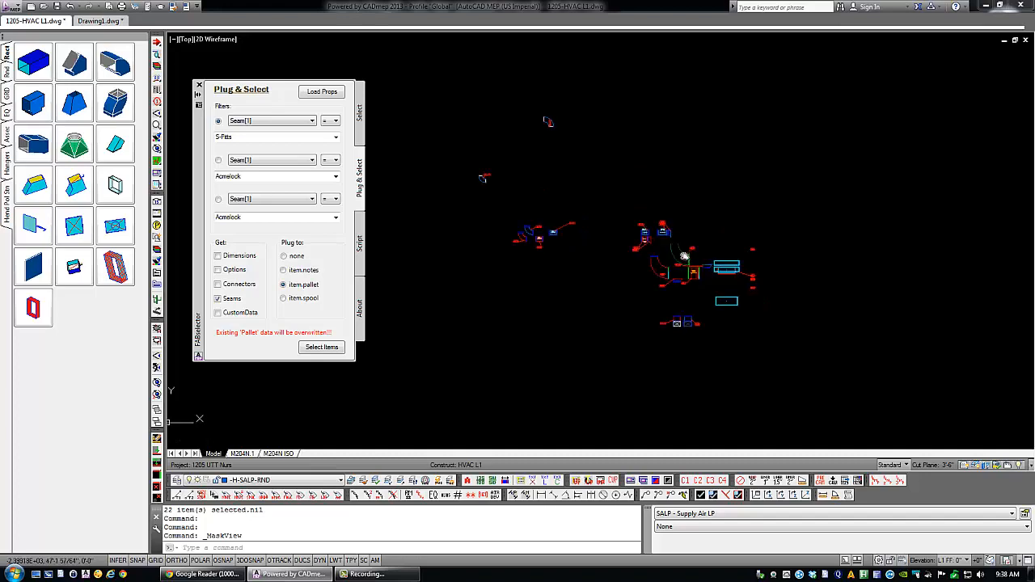
{"action": "key", "text": "Return"}
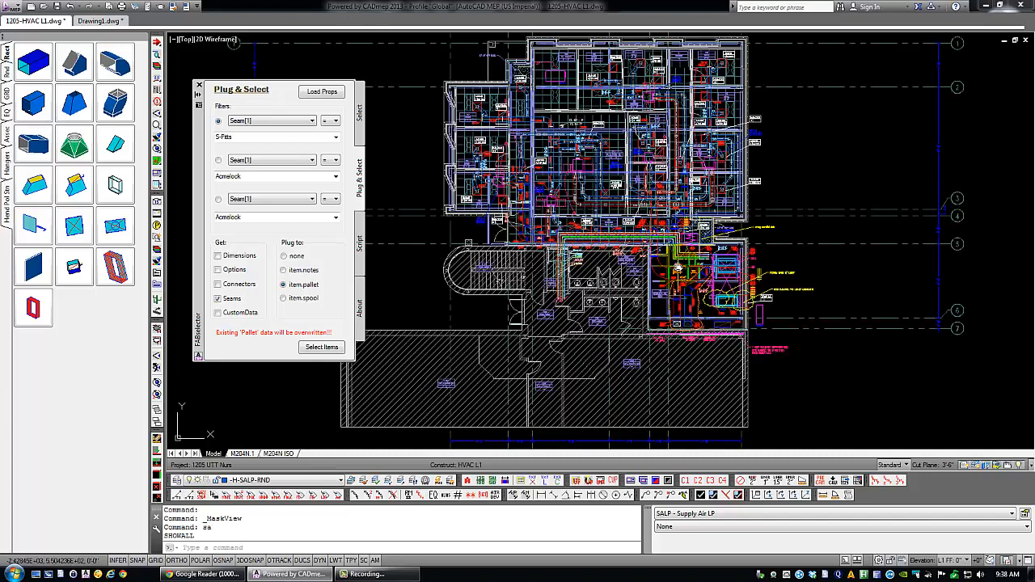
Run the script 00 CAM Pre-Nest AutoScript.cod on a window selection of items in the upper part of the building plan.
{"action": "scroll", "coordinate": [683, 214], "scroll_direction": "down", "scroll_amount": 2}
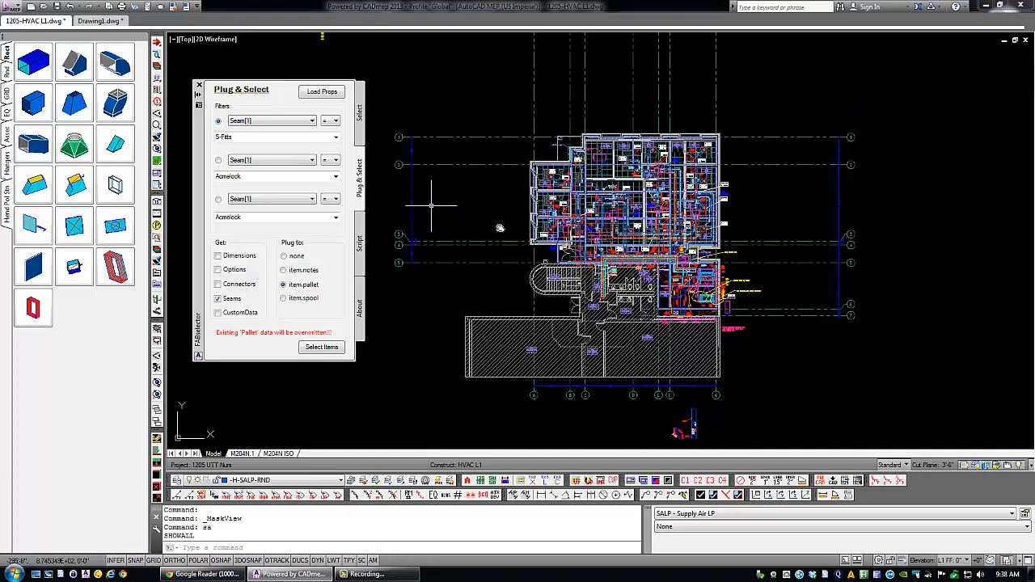
{"action": "left_click", "coordinate": [359, 243]}
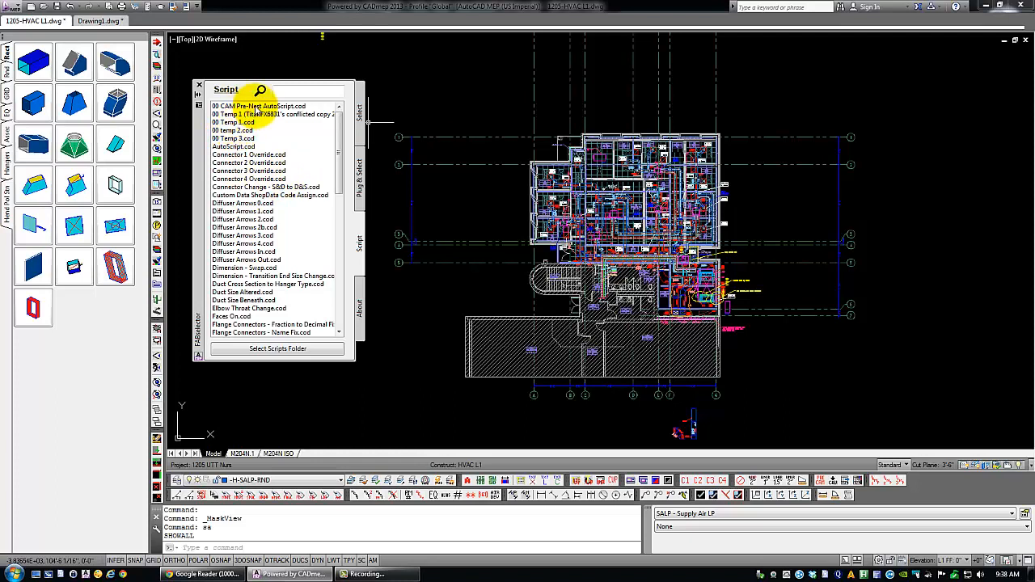
{"action": "double_click", "coordinate": [259, 106]}
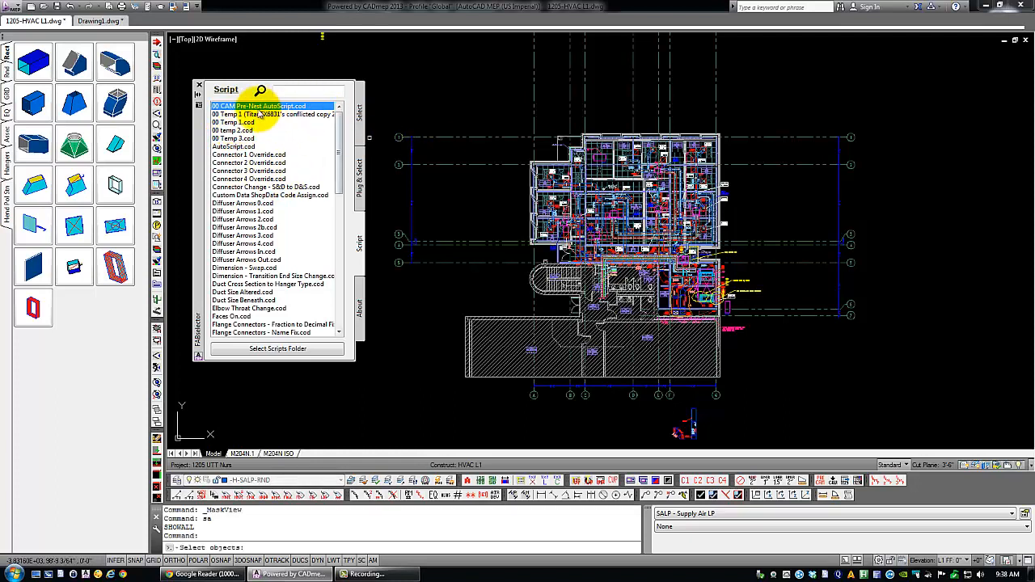
{"action": "left_click_drag", "start_coordinate": [698, 118], "coordinate": [621, 163]}
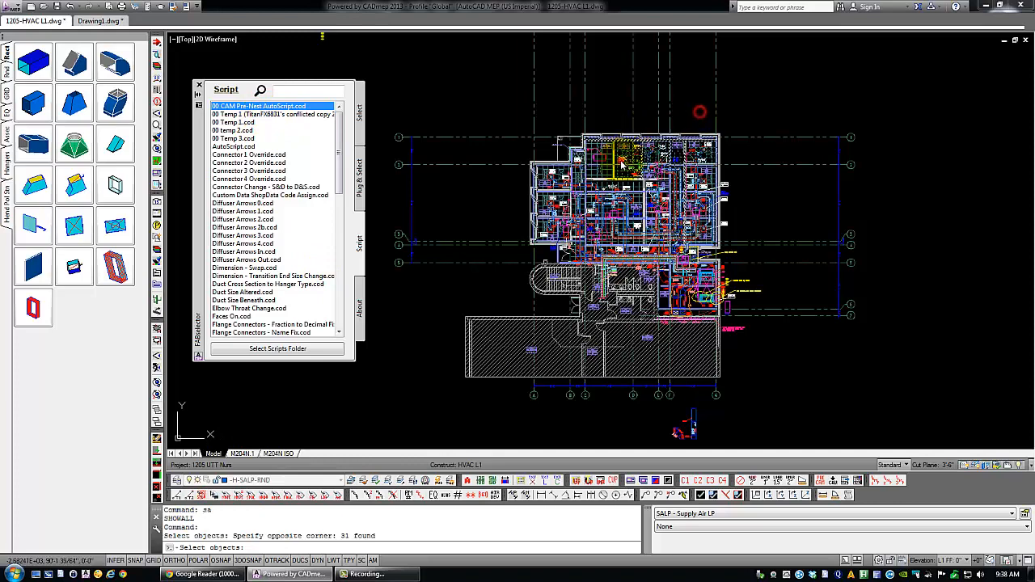
{"action": "key", "text": "Return"}
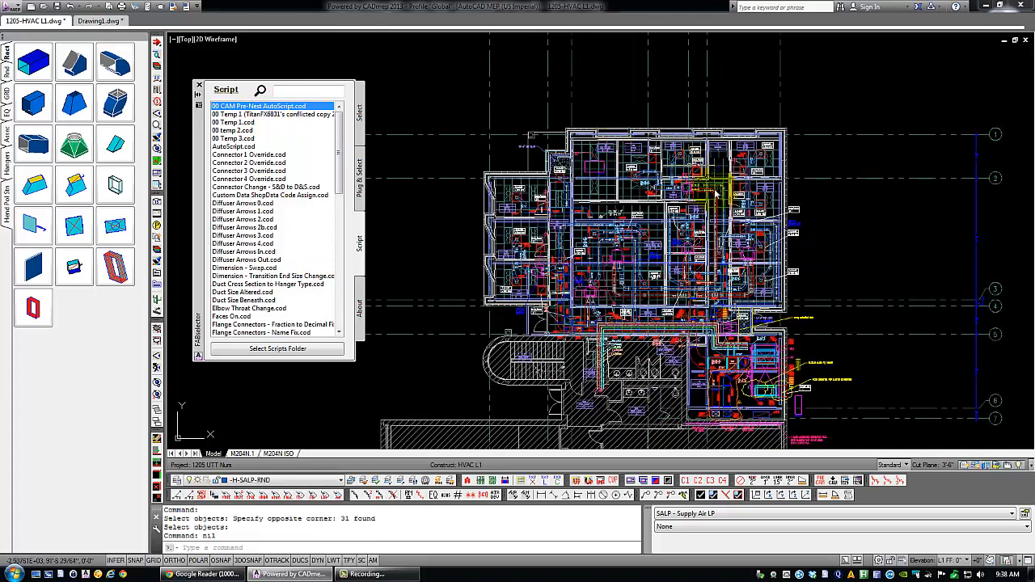
{"action": "middle_click_drag", "start_coordinate": [590, 187], "coordinate": [489, 121]}
{"action": "middle_click_drag", "start_coordinate": [568, 123], "coordinate": [630, 185]}
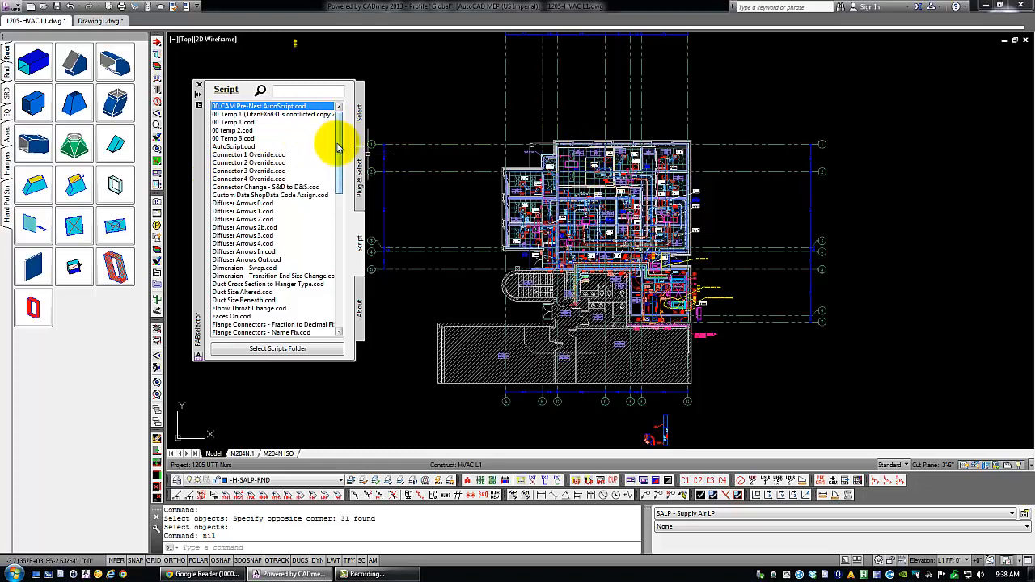
{"action": "left_click_drag", "start_coordinate": [338, 148], "coordinate": [335, 127]}
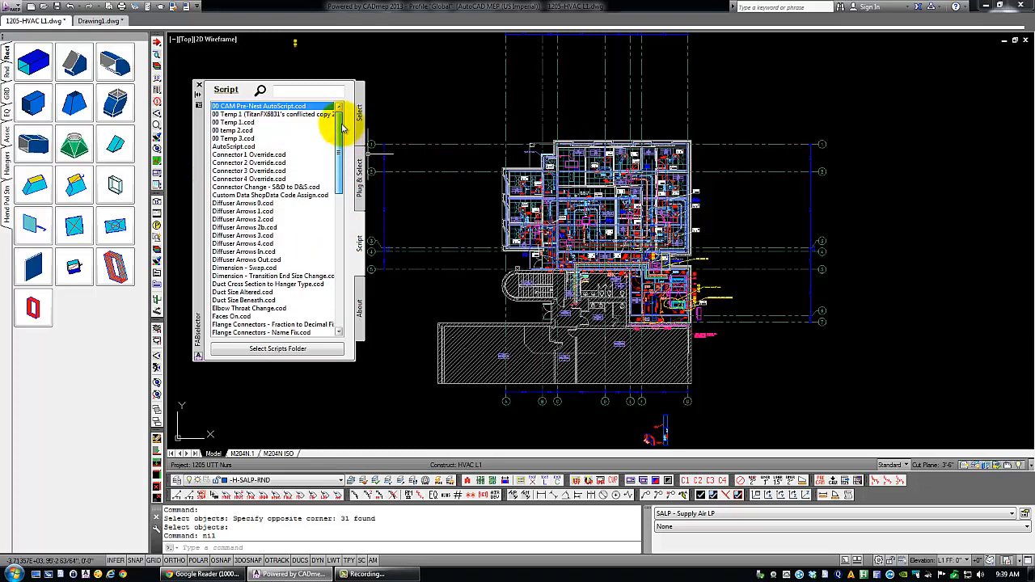
{"action": "left_click", "coordinate": [273, 348]}
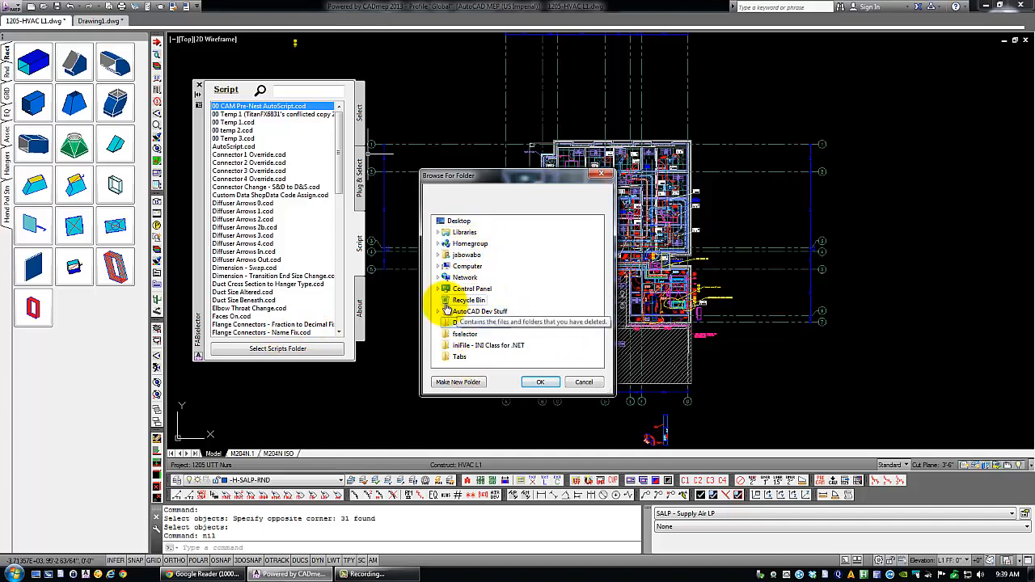
{"action": "left_click", "coordinate": [440, 267]}
{"action": "scroll", "coordinate": [470, 280], "scroll_direction": "down", "scroll_amount": 3}
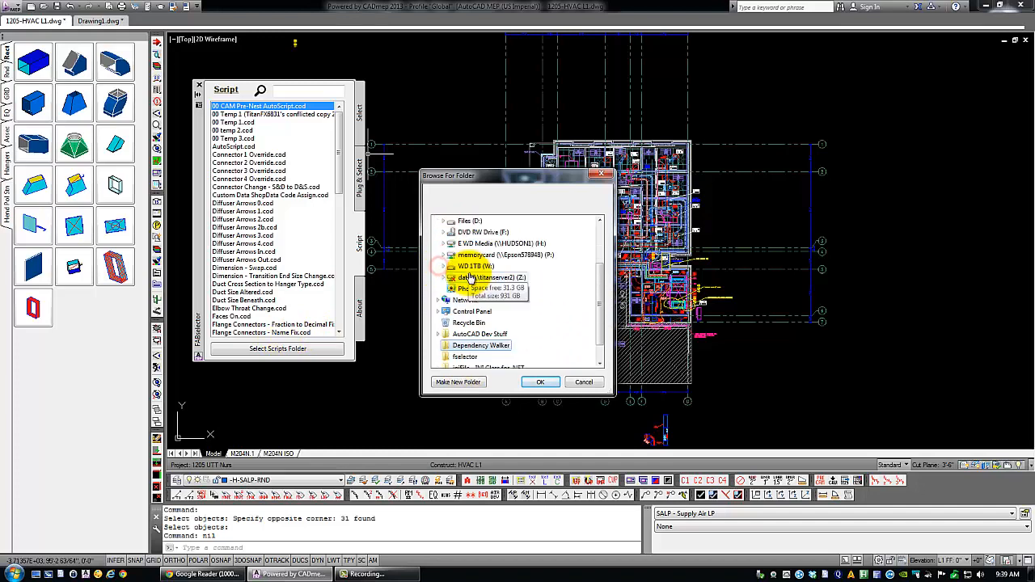
{"action": "scroll", "coordinate": [469, 279], "scroll_direction": "up", "scroll_amount": 3}
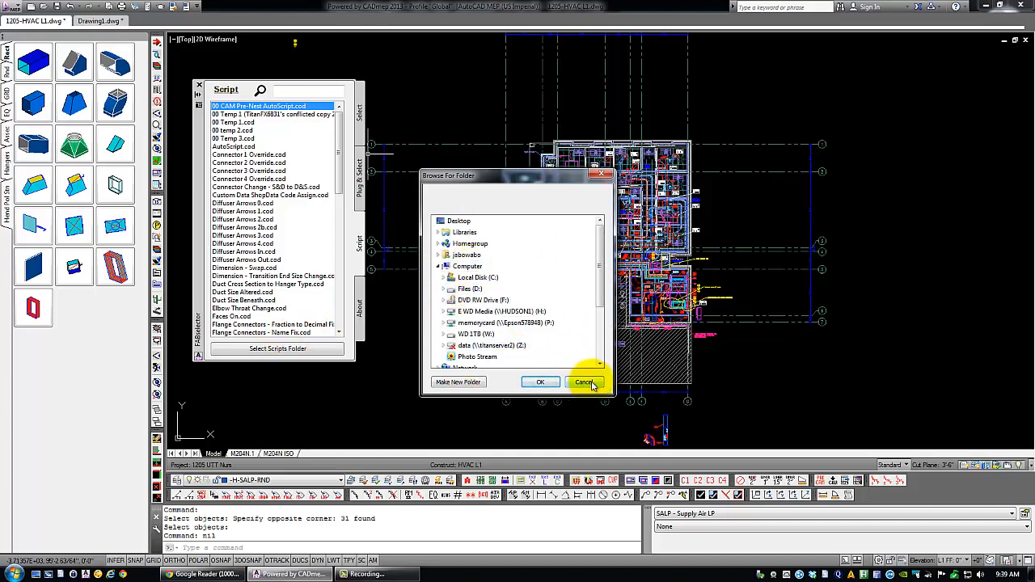
{"action": "left_click", "coordinate": [586, 382]}
Search the script list for "inp" and select TM_INPUT - Notes.cod.
{"action": "left_click_drag", "start_coordinate": [338, 162], "coordinate": [338, 117]}
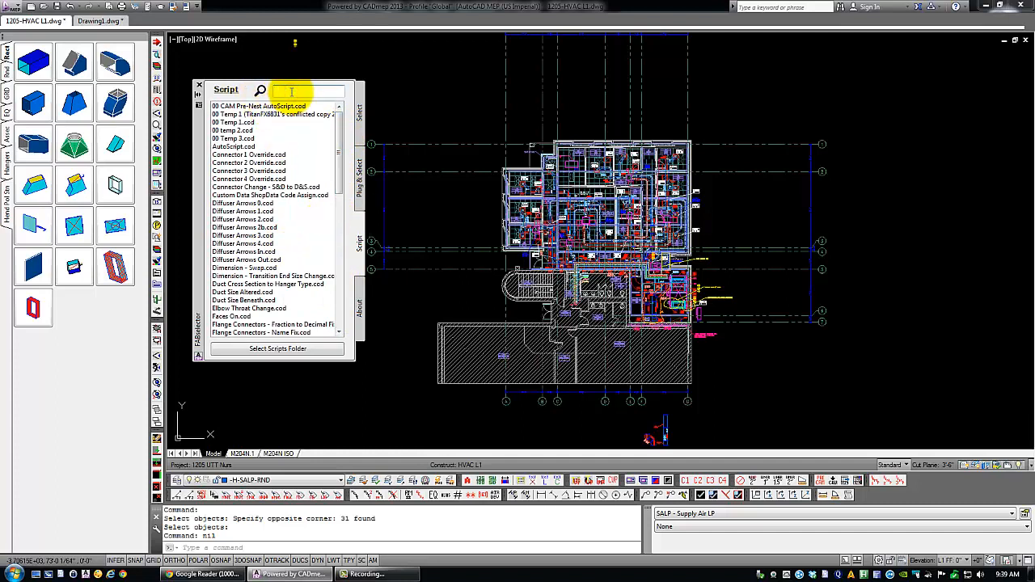
{"action": "type", "text": "inp"}
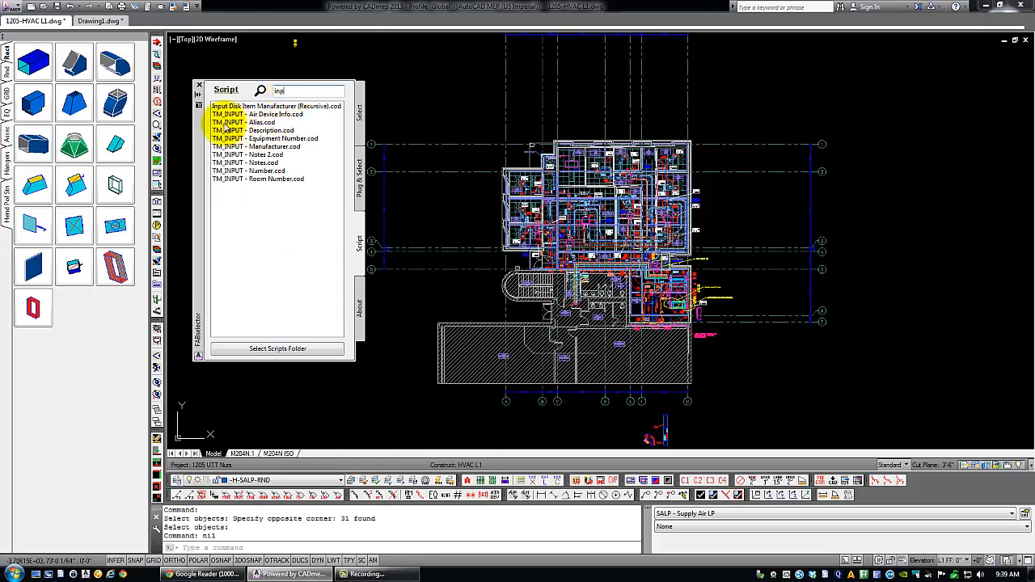
{"action": "left_click_drag", "start_coordinate": [272, 90], "coordinate": [299, 90]}
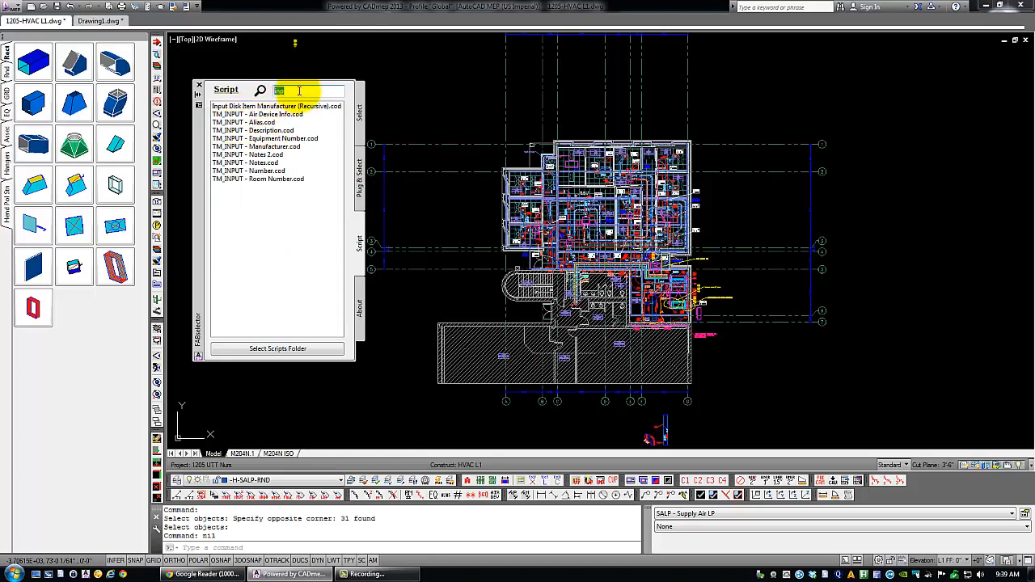
{"action": "left_click", "coordinate": [240, 130]}
{"action": "left_click", "coordinate": [236, 113]}
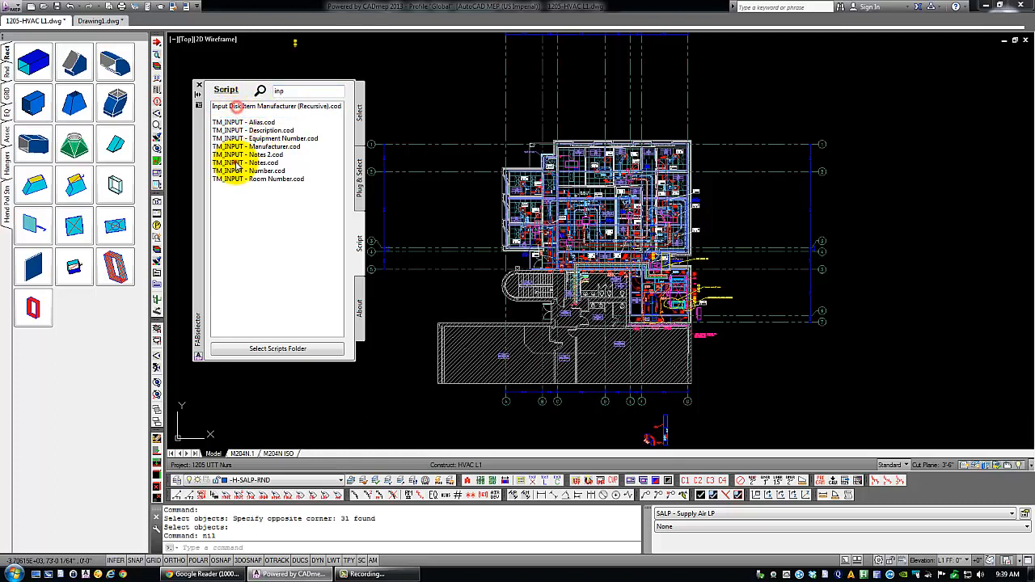
{"action": "left_click", "coordinate": [235, 163]}
Clear the script search and look through the full list of scripts.
{"action": "left_click_drag", "start_coordinate": [293, 91], "coordinate": [273, 93]}
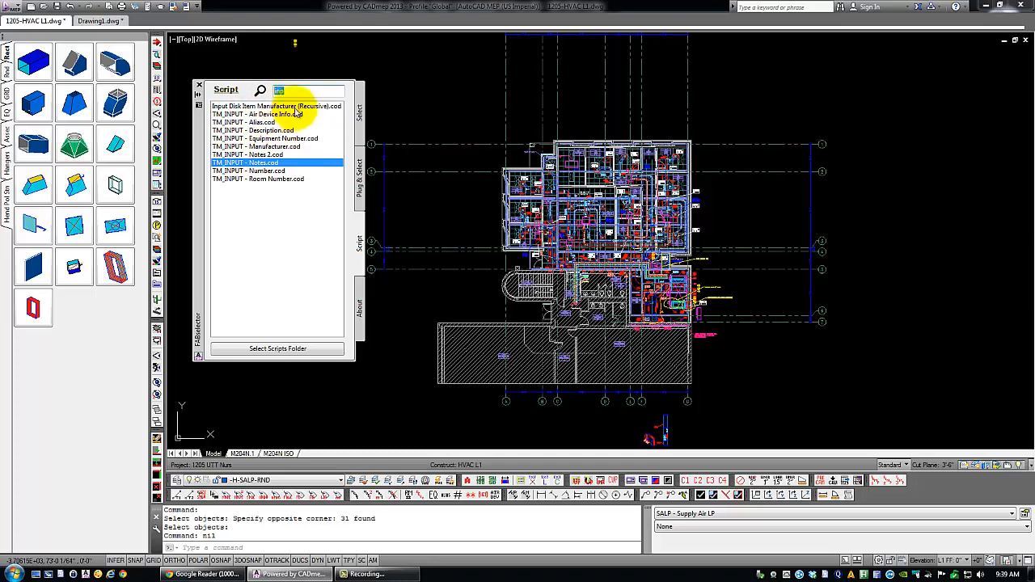
{"action": "left_click_drag", "start_coordinate": [292, 91], "coordinate": [267, 94]}
{"action": "key", "text": "BackSpace"}
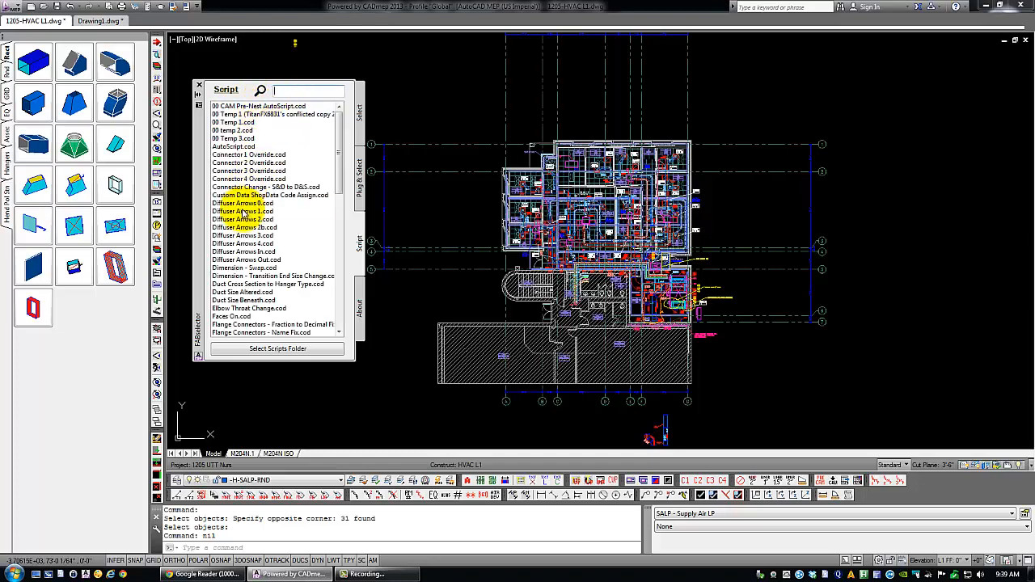
{"action": "scroll", "coordinate": [259, 184], "scroll_direction": "down", "scroll_amount": 2}
{"action": "scroll", "coordinate": [259, 185], "scroll_direction": "down", "scroll_amount": 4}
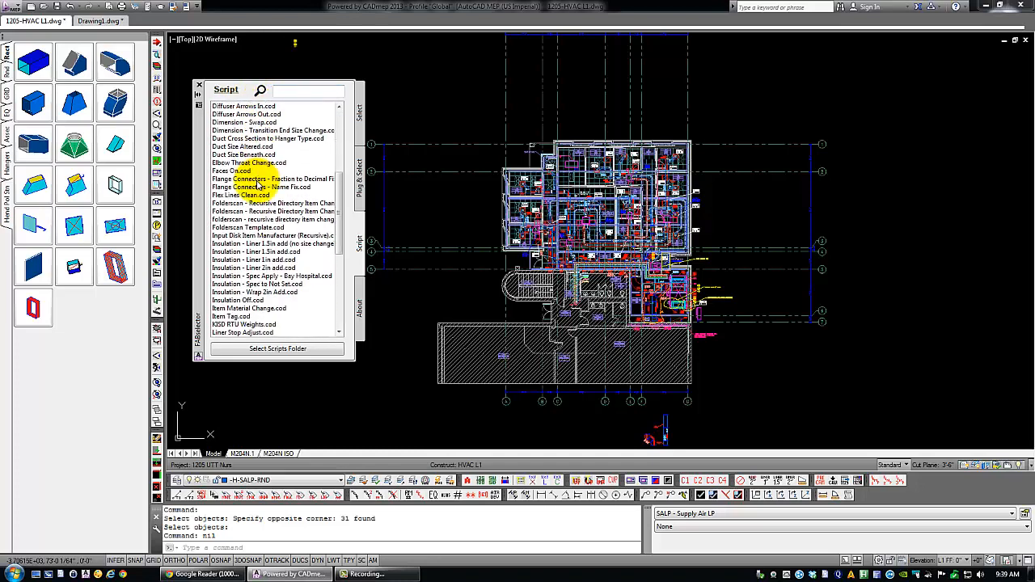
{"action": "scroll", "coordinate": [267, 170], "scroll_direction": "up", "scroll_amount": 7}
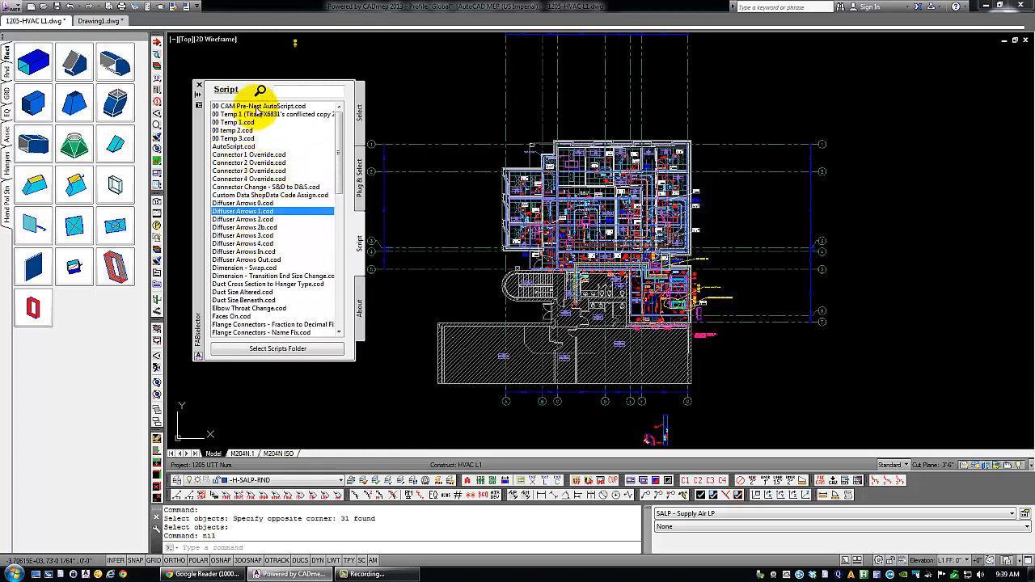
Open 00 CAM Pre-Nest AutoScript.cod for editing, add the line "rem asdfasdfasdf" below the volume dampers' select item.cid, and save the script.
{"action": "left_click", "coordinate": [257, 107]}
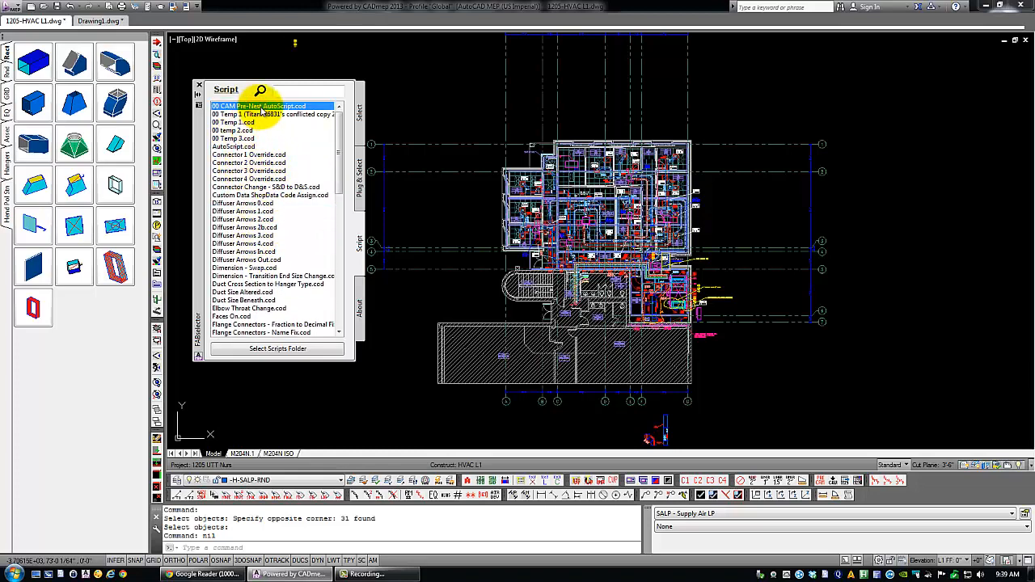
{"action": "double_click", "coordinate": [261, 108]}
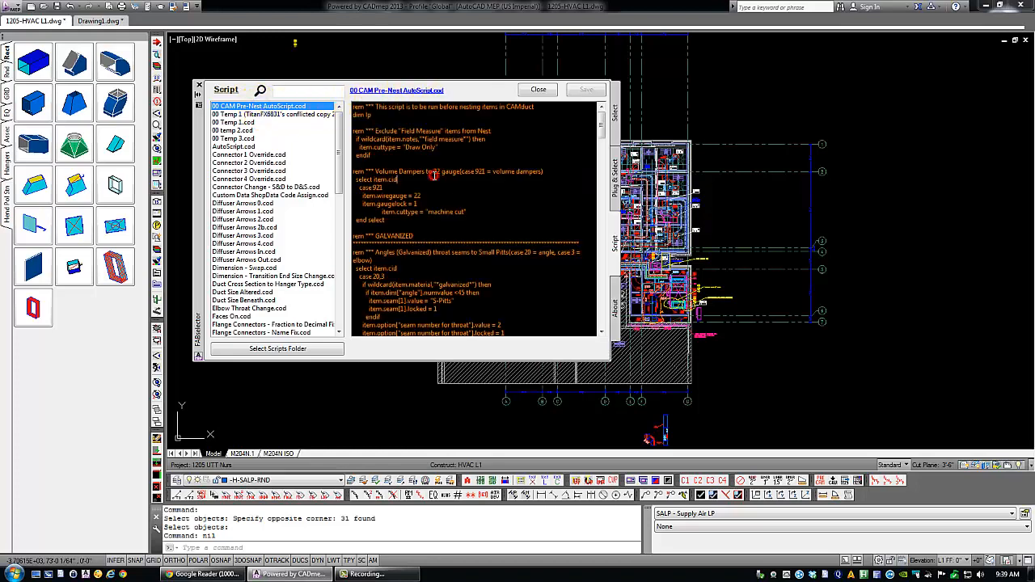
{"action": "scroll", "coordinate": [433, 175], "scroll_direction": "down", "scroll_amount": 3}
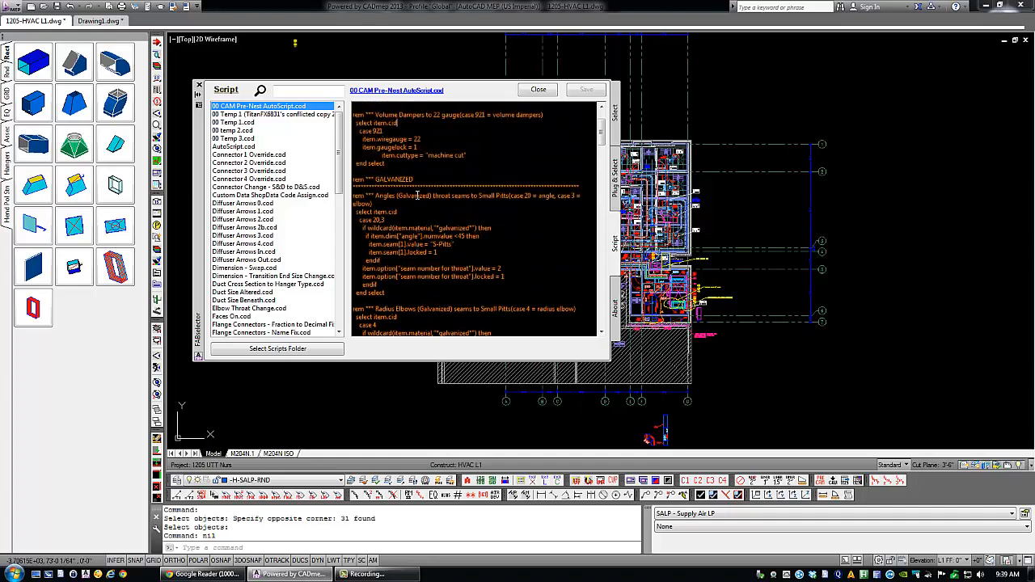
{"action": "scroll", "coordinate": [417, 186], "scroll_direction": "up", "scroll_amount": 3}
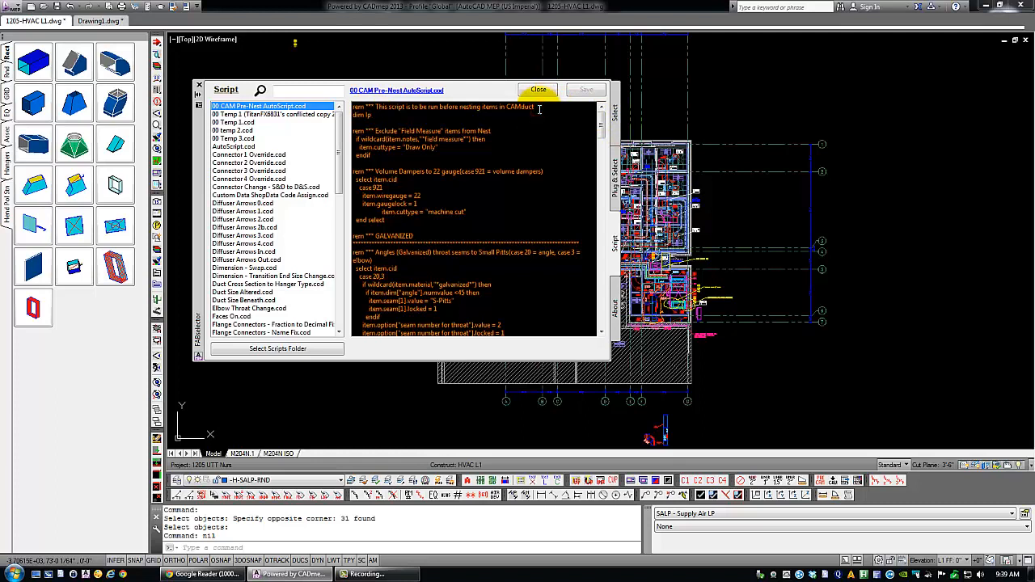
{"action": "key", "text": "Return"}
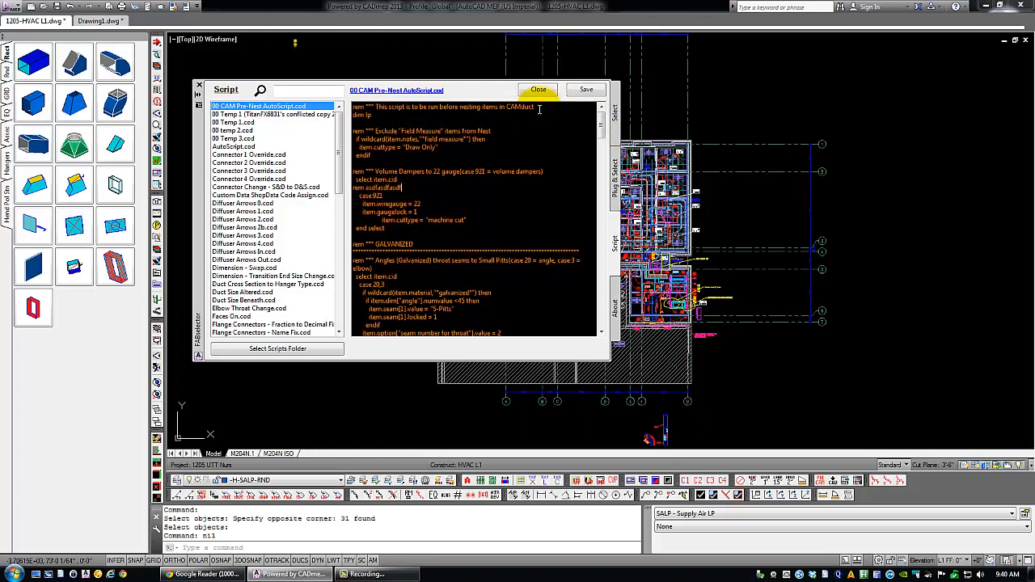
{"action": "left_click", "coordinate": [586, 91]}
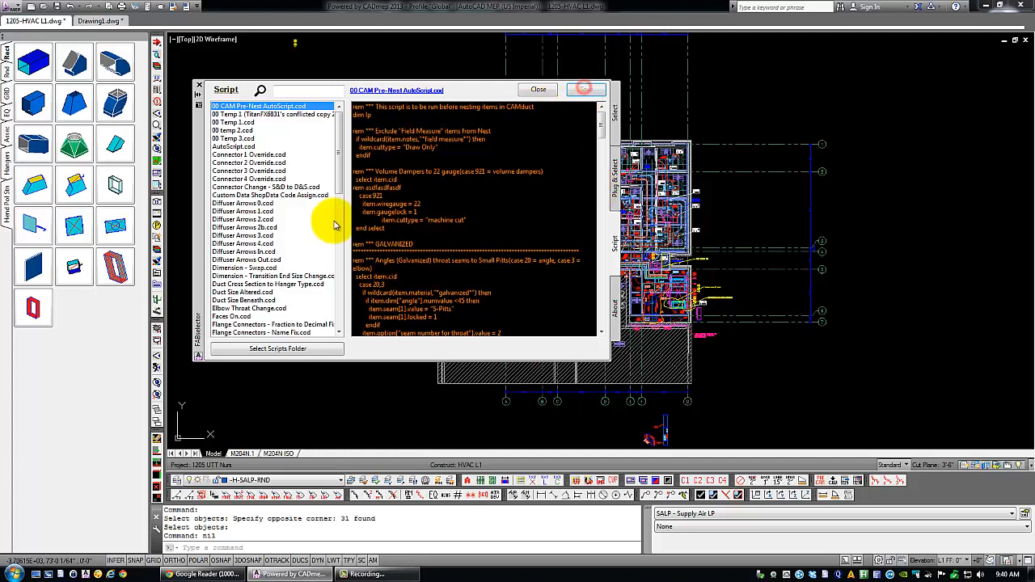
Run the edited 00 CAM Pre-Nest AutoScript.cod on items at the plan's upper-right corner, and dismiss the scripting error and Script Editor.
{"action": "double_click", "coordinate": [250, 106]}
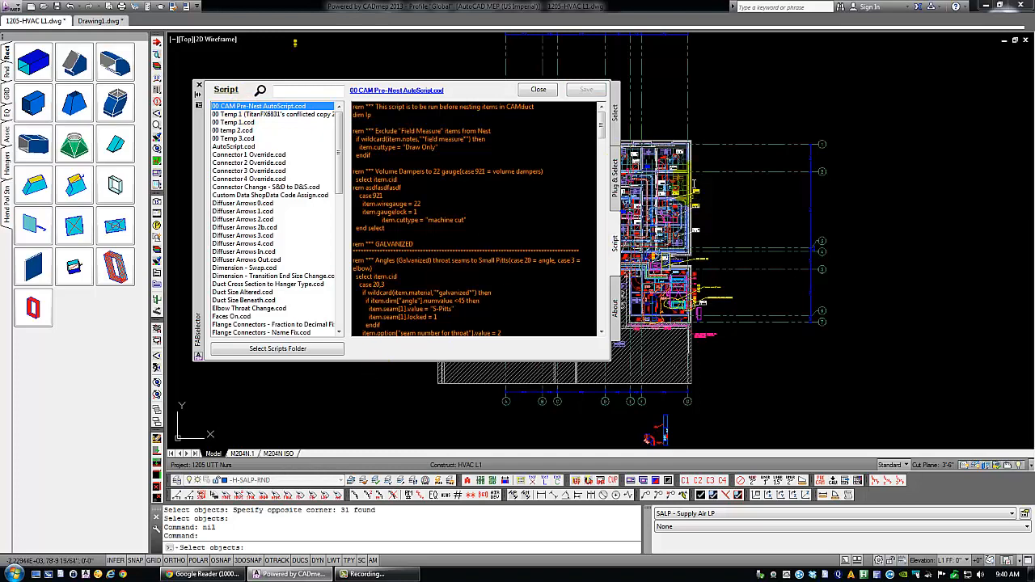
{"action": "left_click", "coordinate": [719, 132]}
{"action": "left_click", "coordinate": [654, 164]}
{"action": "right_click", "coordinate": [655, 164]}
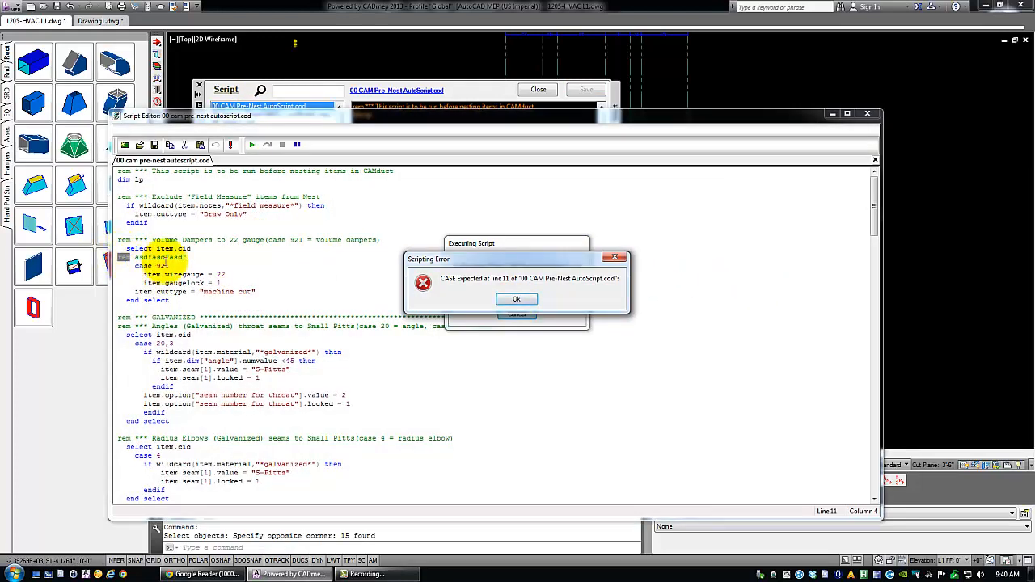
{"action": "left_click", "coordinate": [516, 298]}
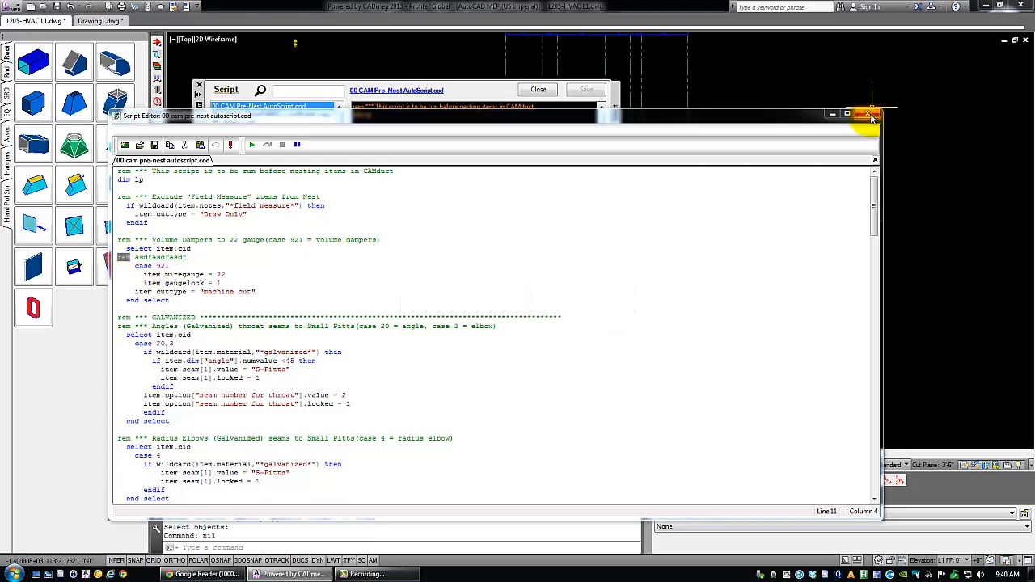
{"action": "left_click", "coordinate": [872, 117]}
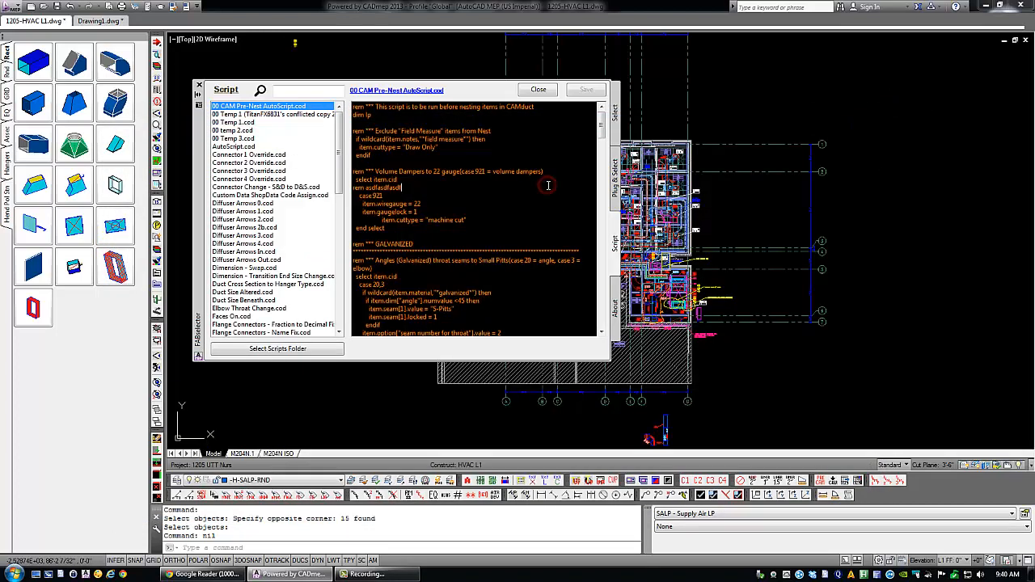
Delete the "rem asdfasdfasdf" line from the script and save it.
{"action": "left_click_drag", "start_coordinate": [548, 186], "coordinate": [473, 178]}
{"action": "key", "text": "Delete"}
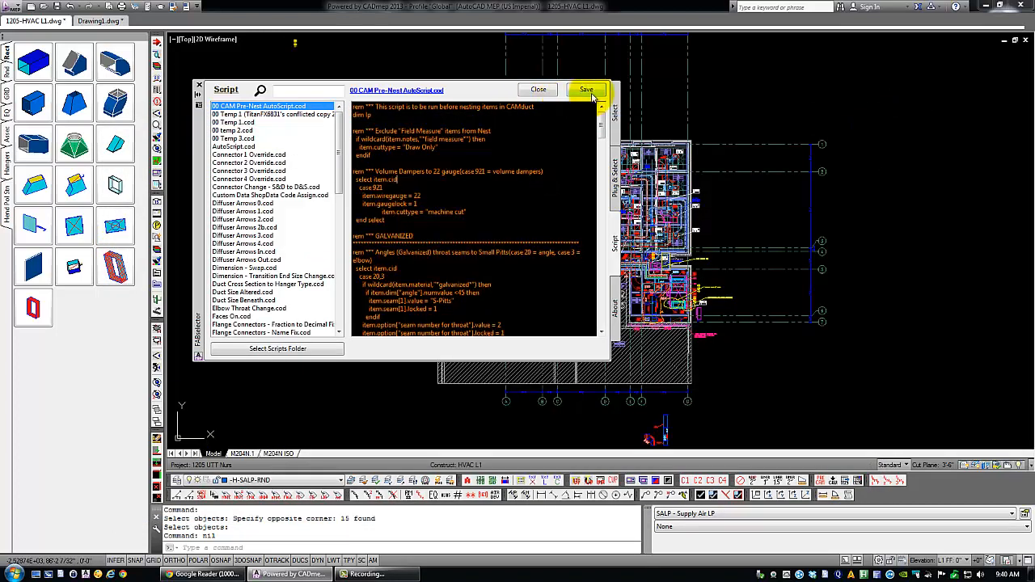
{"action": "left_click", "coordinate": [586, 89]}
Review the script's galvanized seam rules and open 00 CAM Pre-Nest AutoScript.cod in Notepad++.
{"action": "left_click", "coordinate": [512, 184]}
{"action": "scroll", "coordinate": [453, 194], "scroll_direction": "down", "scroll_amount": 3}
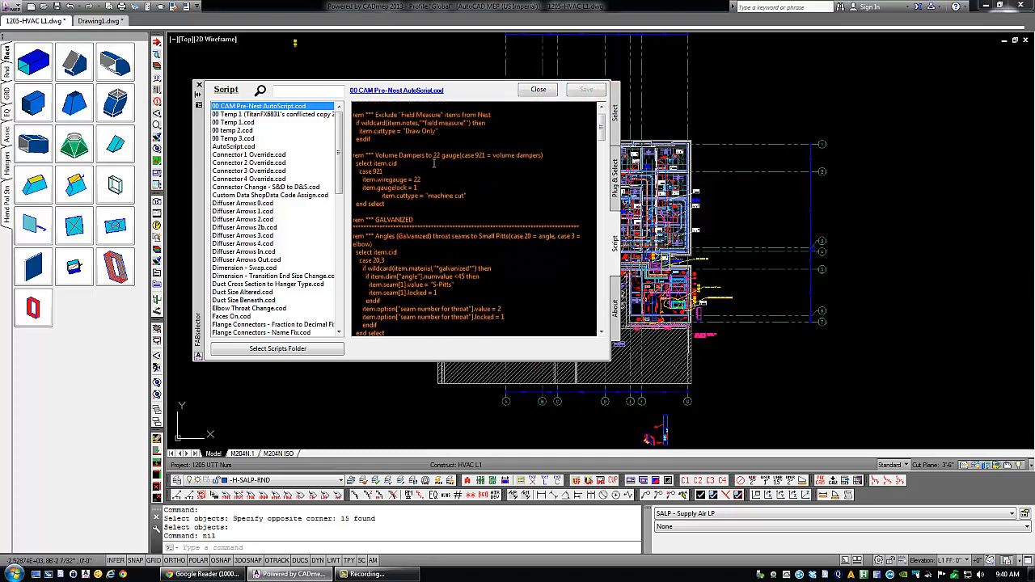
{"action": "scroll", "coordinate": [403, 203], "scroll_direction": "down", "scroll_amount": 4}
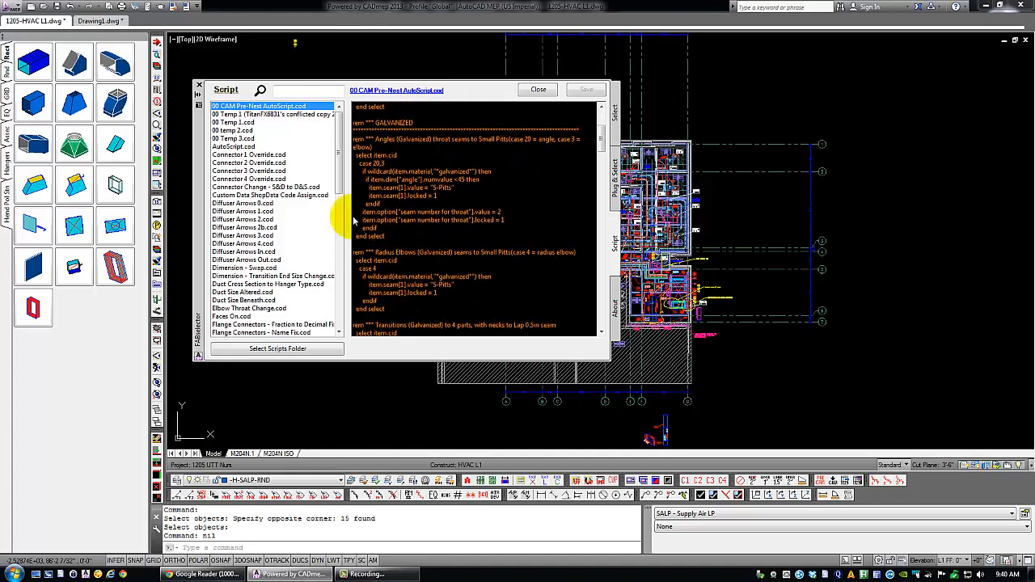
{"action": "left_click", "coordinate": [386, 91]}
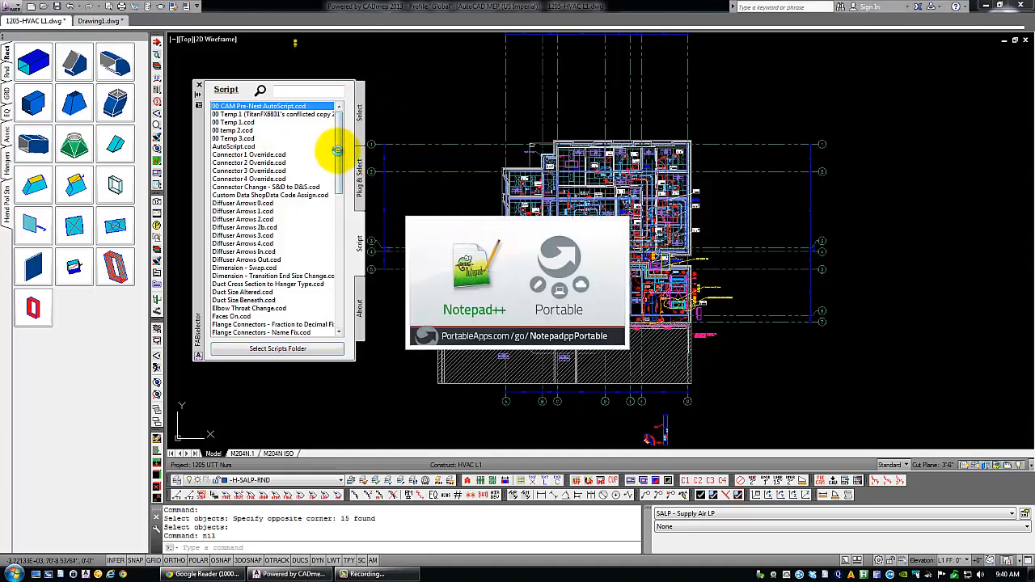
Look over the syntax languages Notepad++ offers for the script, and close the editor to return to FABselector's script list.
{"action": "left_click_drag", "start_coordinate": [363, 23], "coordinate": [549, 46]}
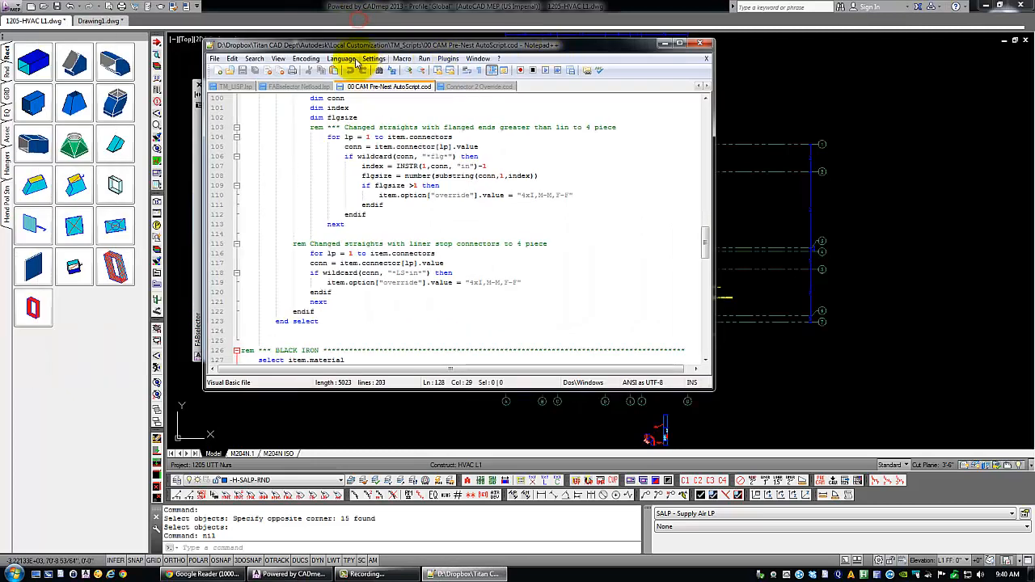
{"action": "left_click", "coordinate": [342, 59]}
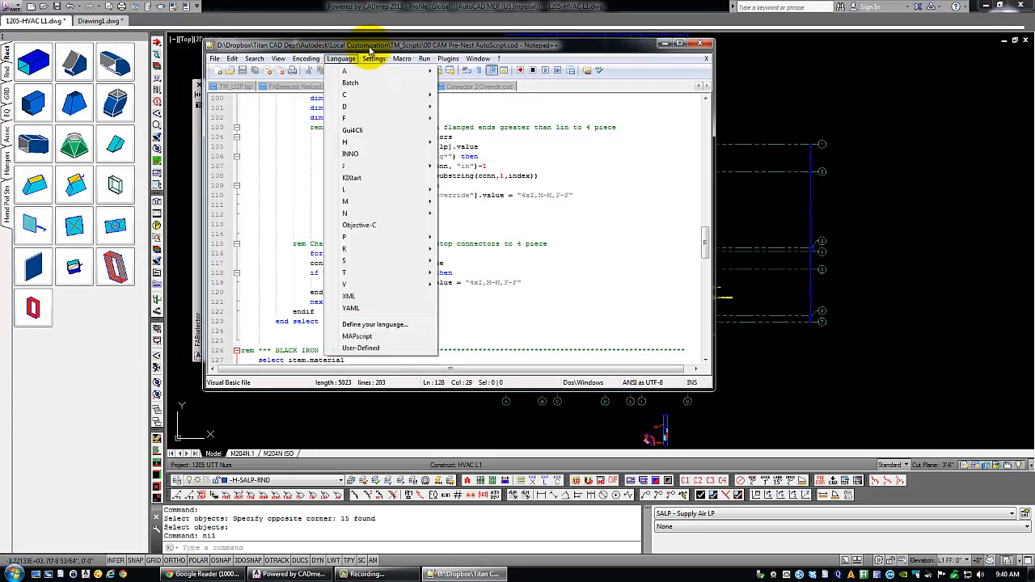
{"action": "left_click", "coordinate": [341, 59]}
{"action": "left_click_drag", "start_coordinate": [409, 45], "coordinate": [387, 66]}
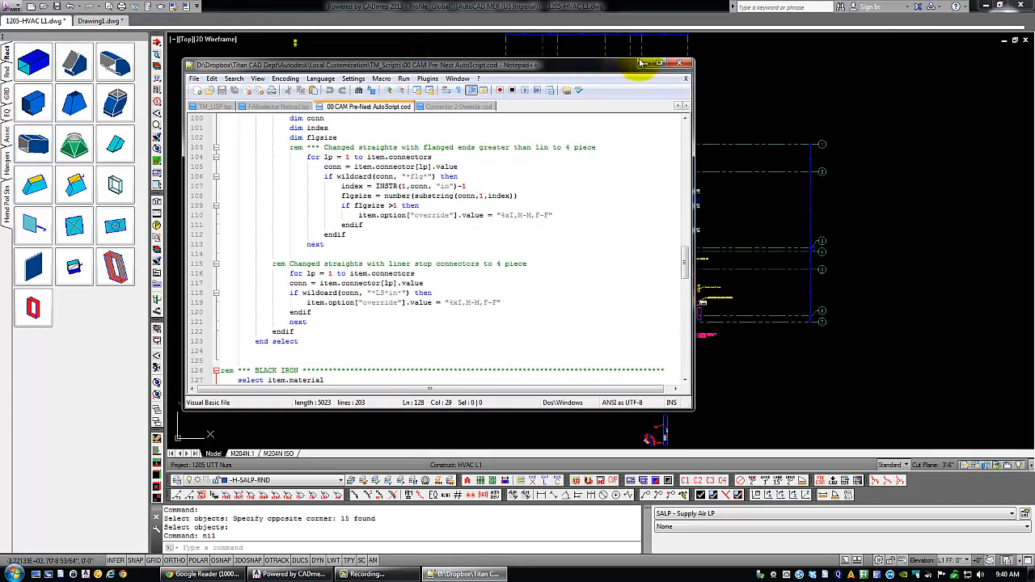
{"action": "left_click", "coordinate": [681, 65]}
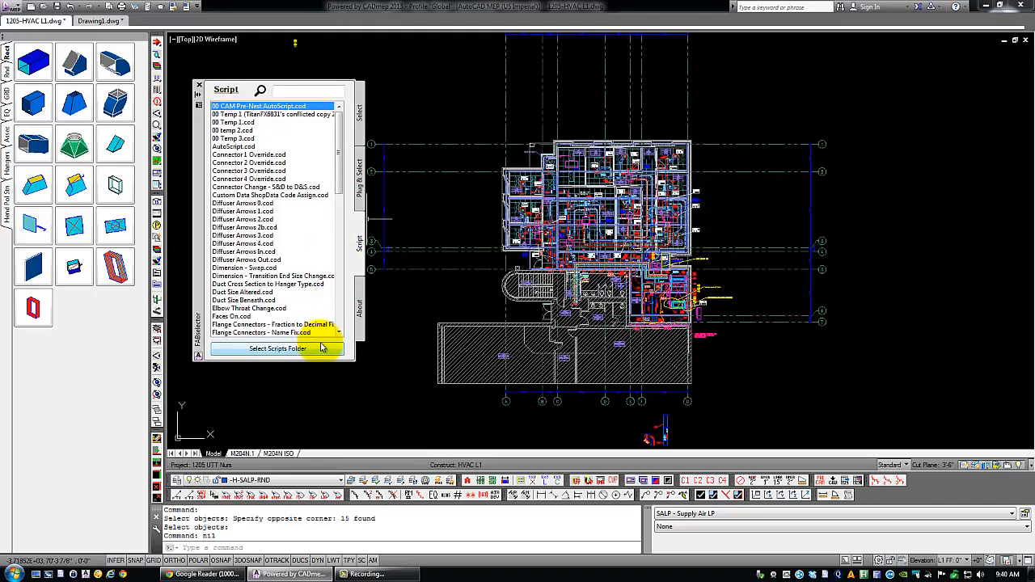
Review FABselector's About information and its Plug & Select settings, finishing on the Select filters.
{"action": "left_click", "coordinate": [359, 288]}
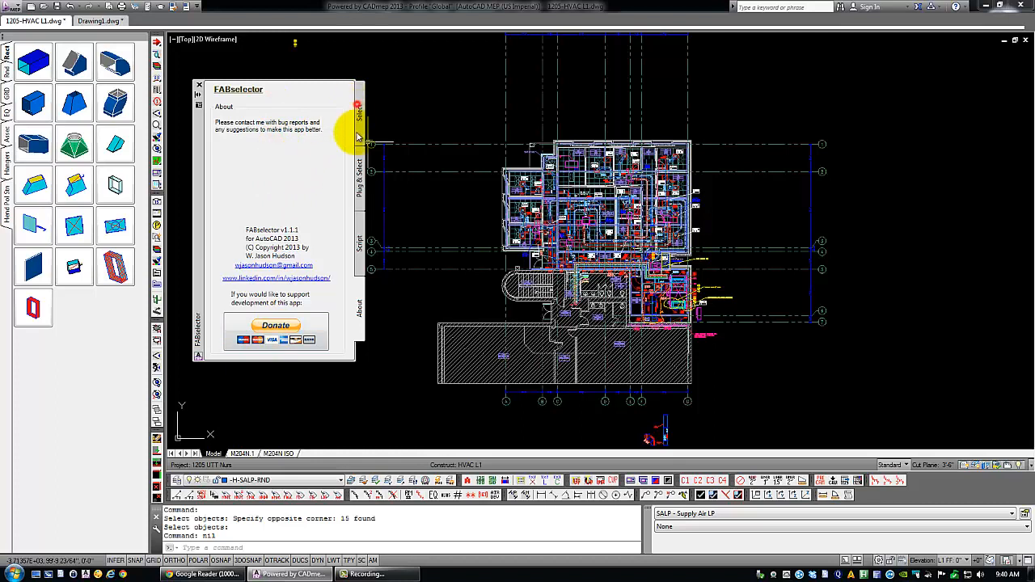
{"action": "left_click", "coordinate": [357, 106]}
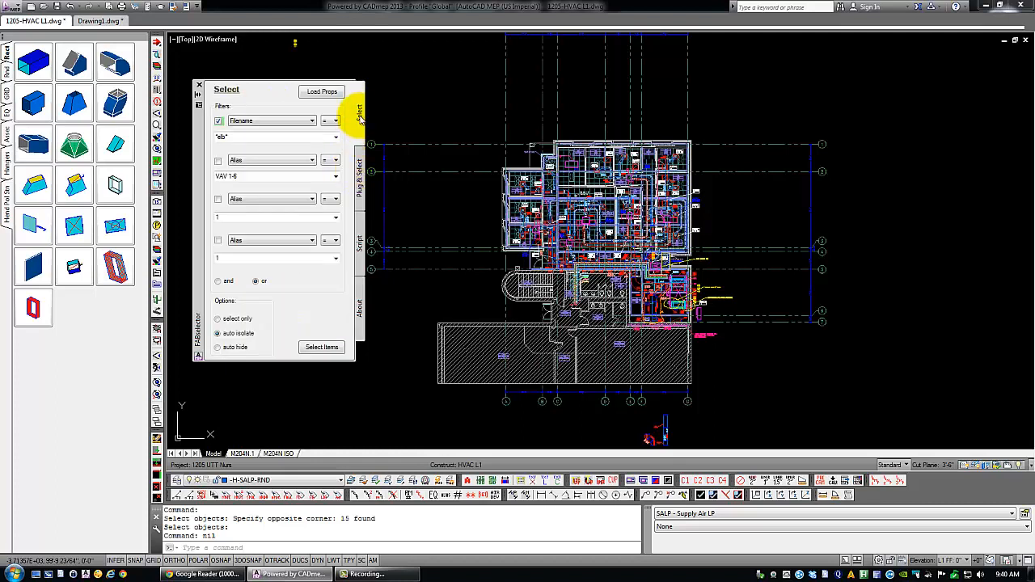
{"action": "left_click", "coordinate": [360, 169]}
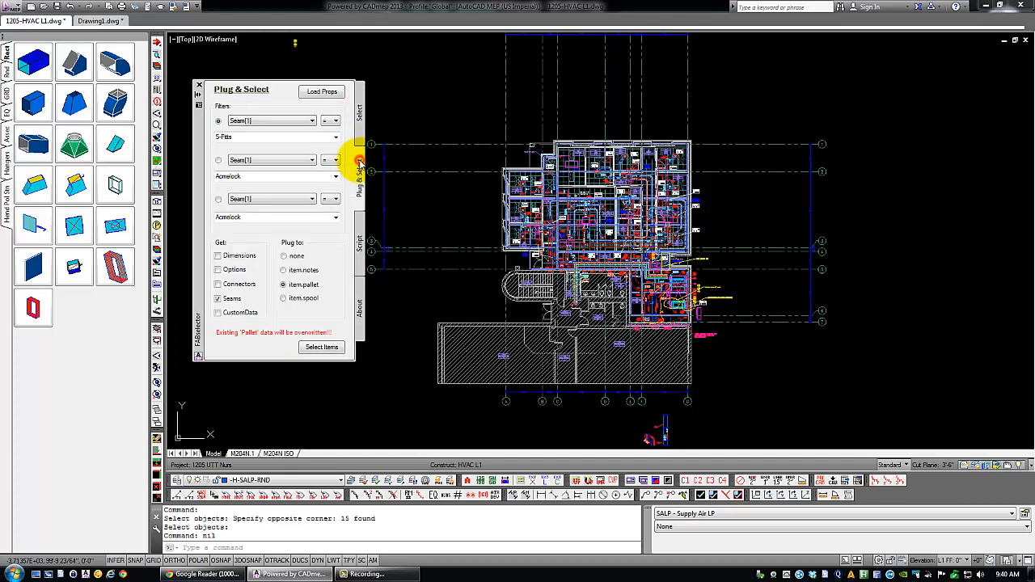
{"action": "left_click", "coordinate": [360, 118]}
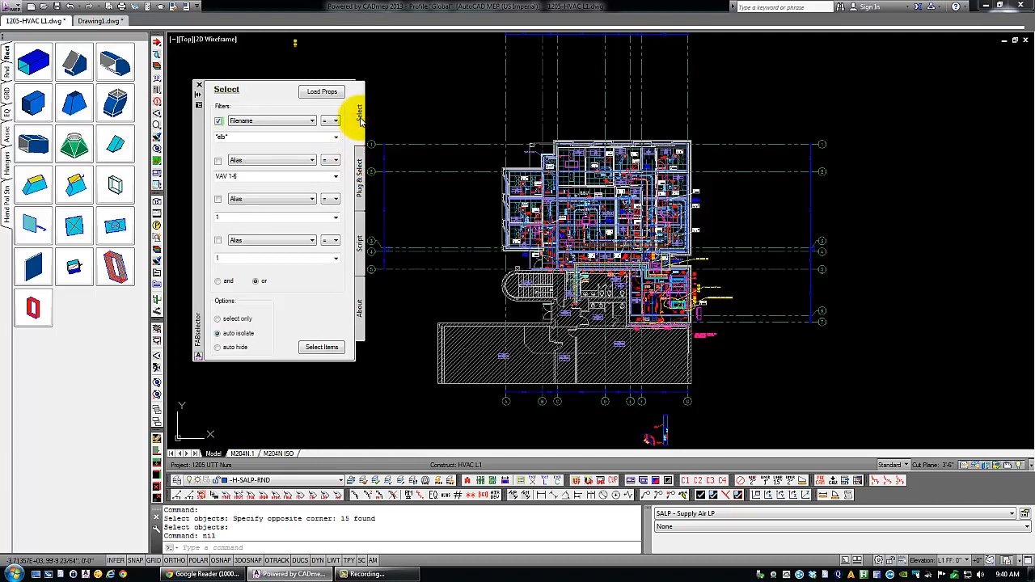